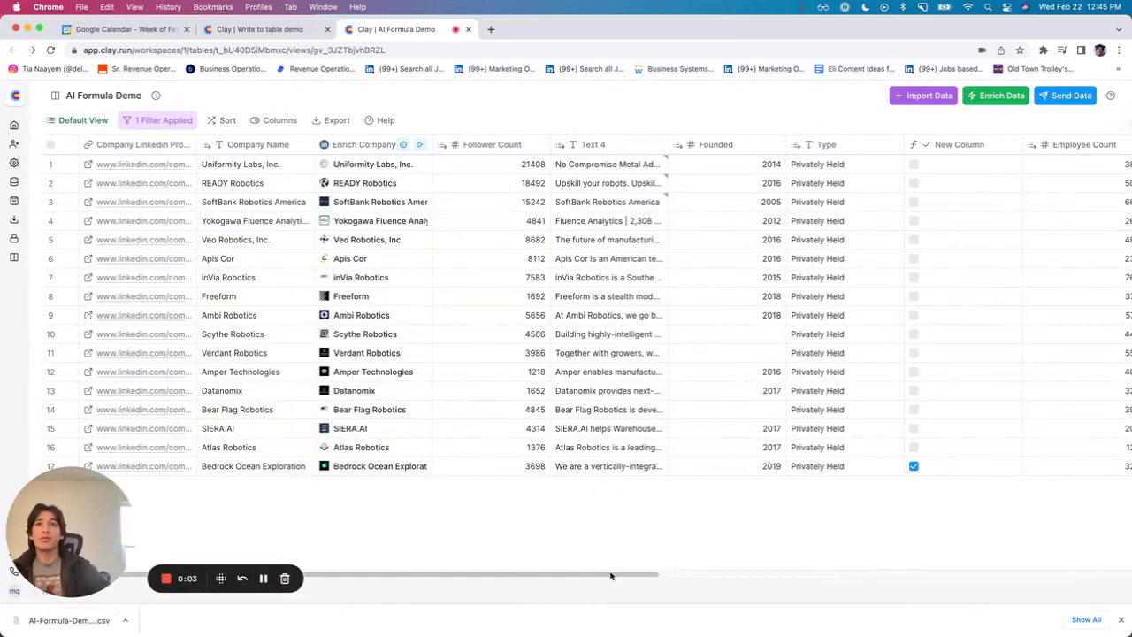
Review the Write to Other Table column's settings in the AI Formula Demo table and close them without changes
{"action": "left_click_drag", "start_coordinate": [611, 575], "coordinate": [1128, 540]}
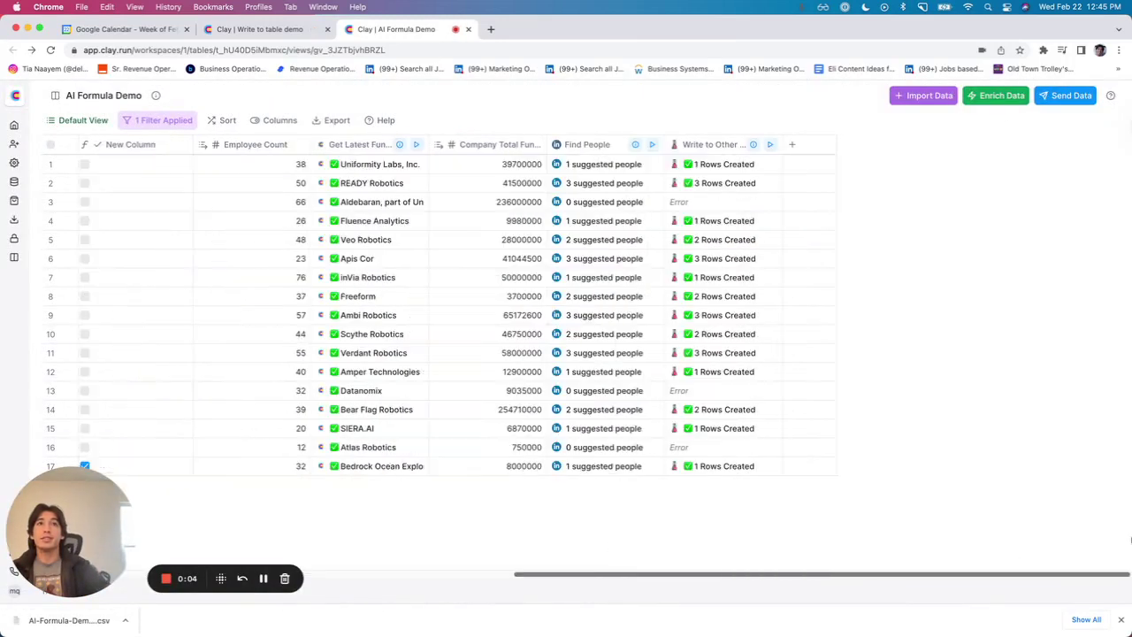
{"action": "left_click", "coordinate": [695, 144]}
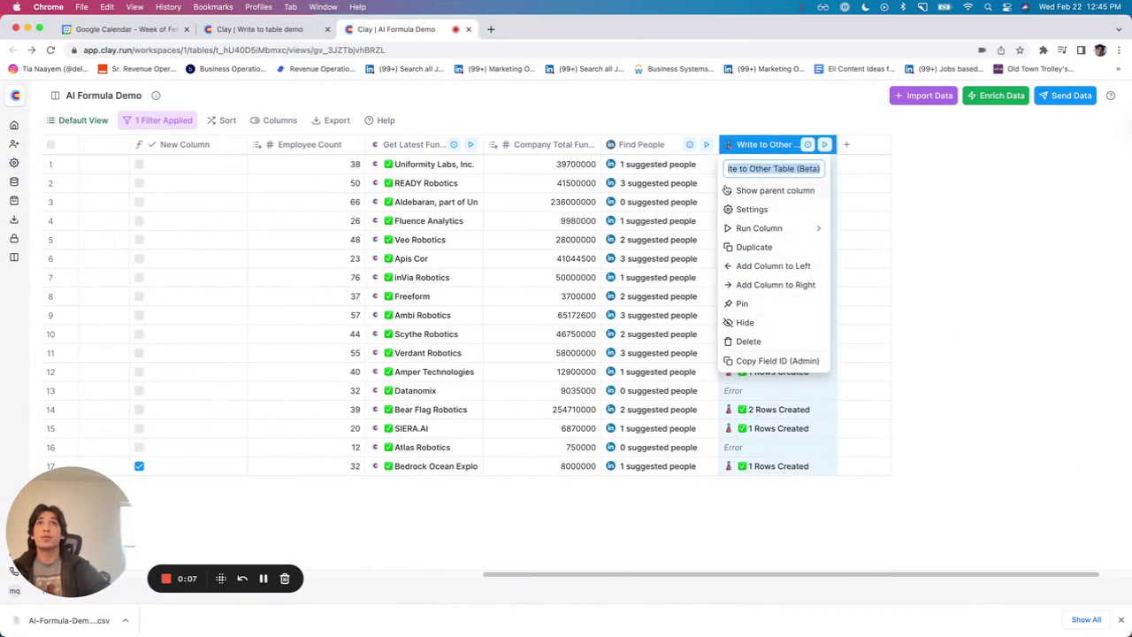
{"action": "left_click", "coordinate": [805, 210]}
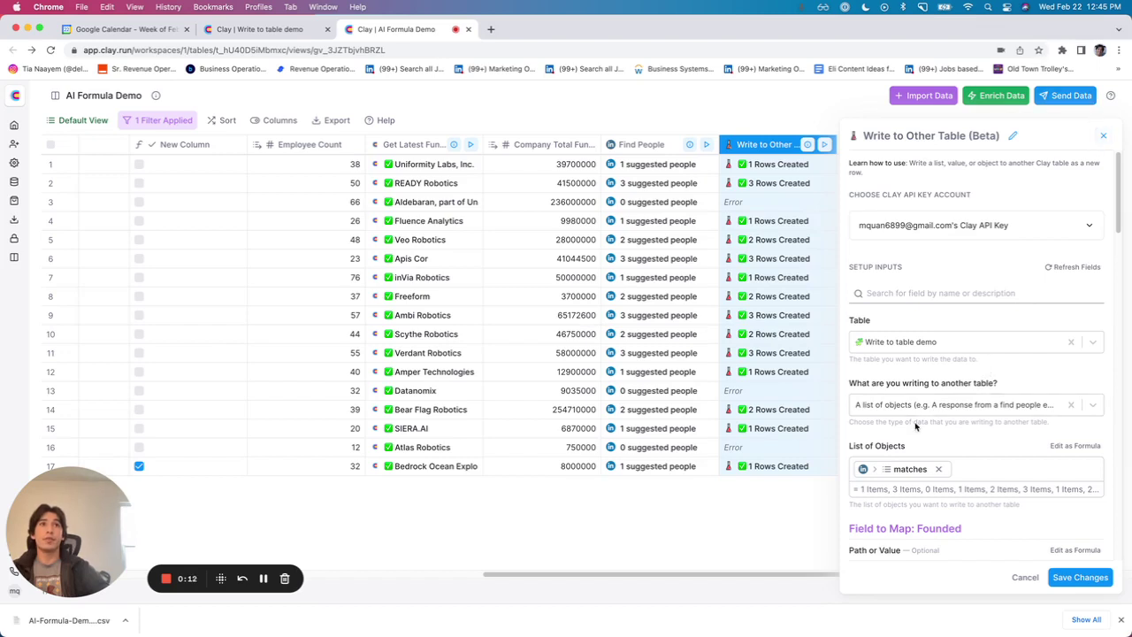
{"action": "left_click", "coordinate": [927, 409]}
{"action": "left_click", "coordinate": [799, 493]}
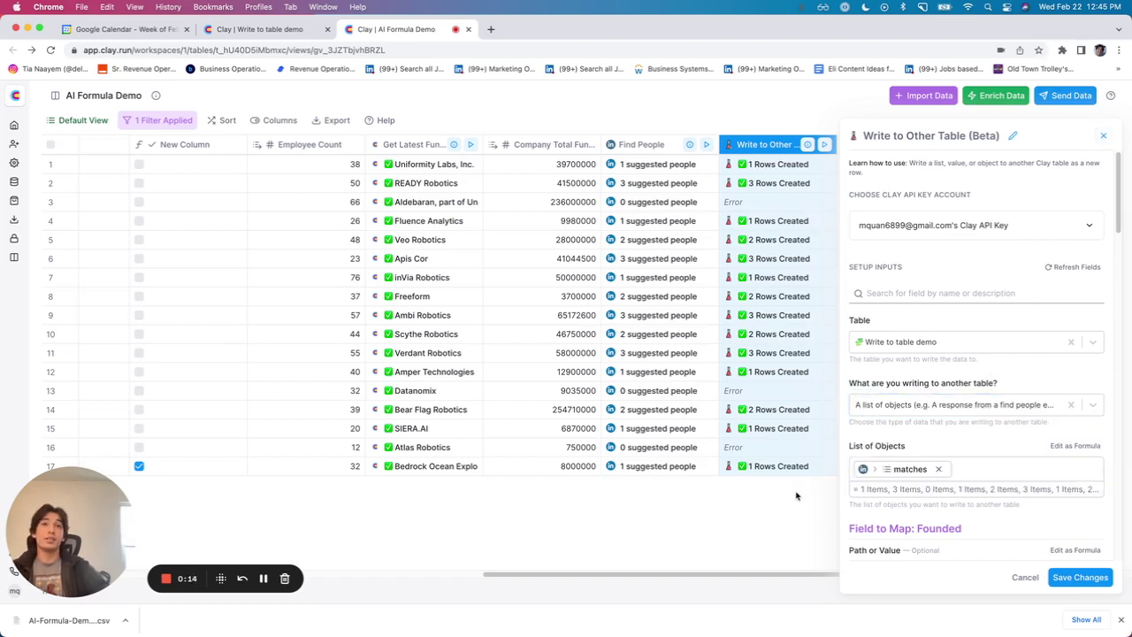
{"action": "left_click", "coordinate": [1111, 137]}
Look over the company columns and review the Find People column's limit, company and job title settings
{"action": "left_click_drag", "start_coordinate": [775, 575], "coordinate": [292, 575]}
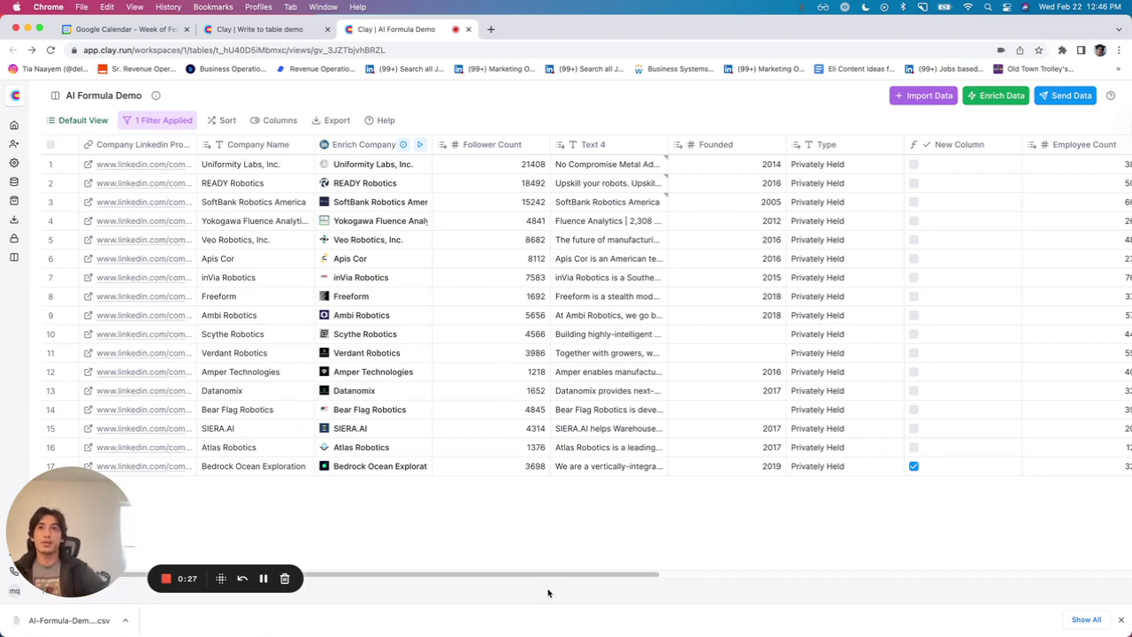
{"action": "left_click_drag", "start_coordinate": [564, 575], "coordinate": [896, 573]}
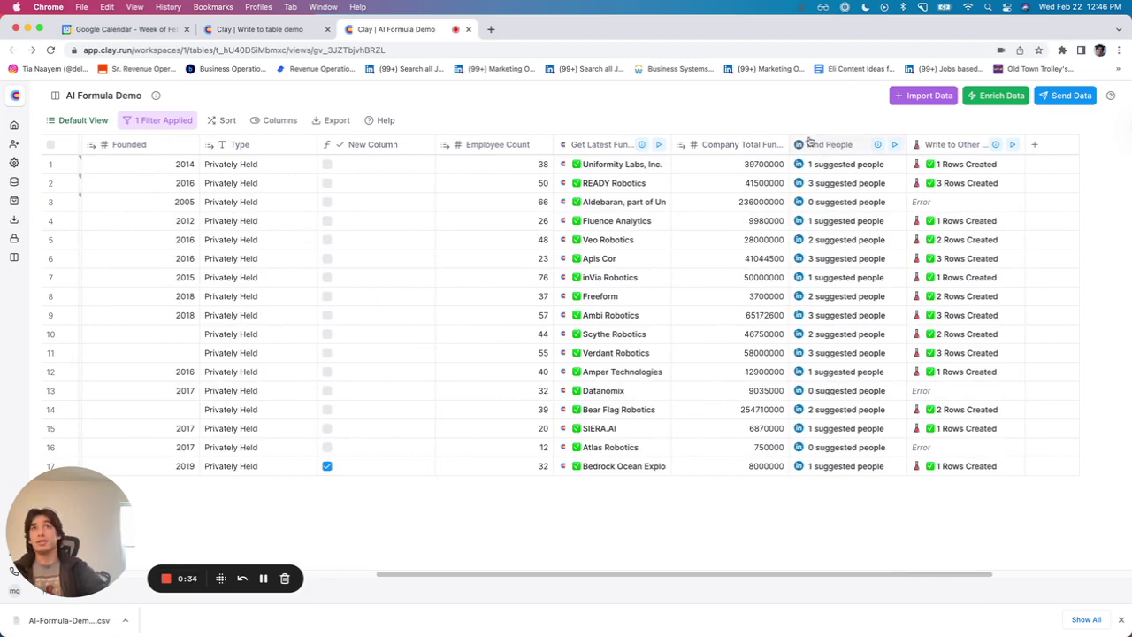
{"action": "left_click", "coordinate": [853, 146]}
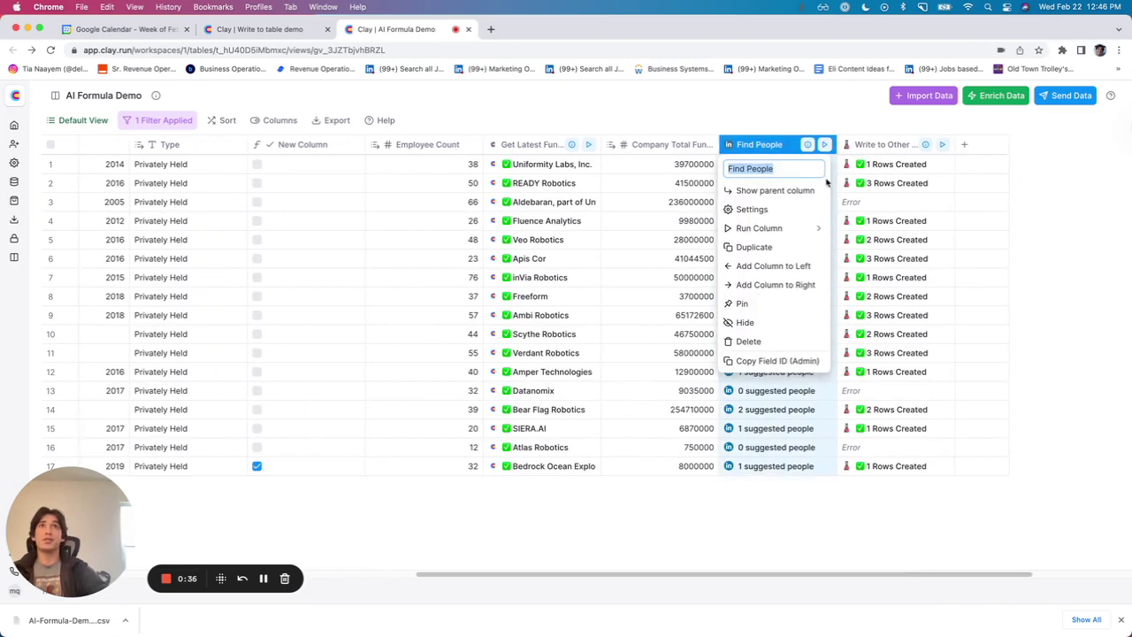
{"action": "key", "text": "Escape"}
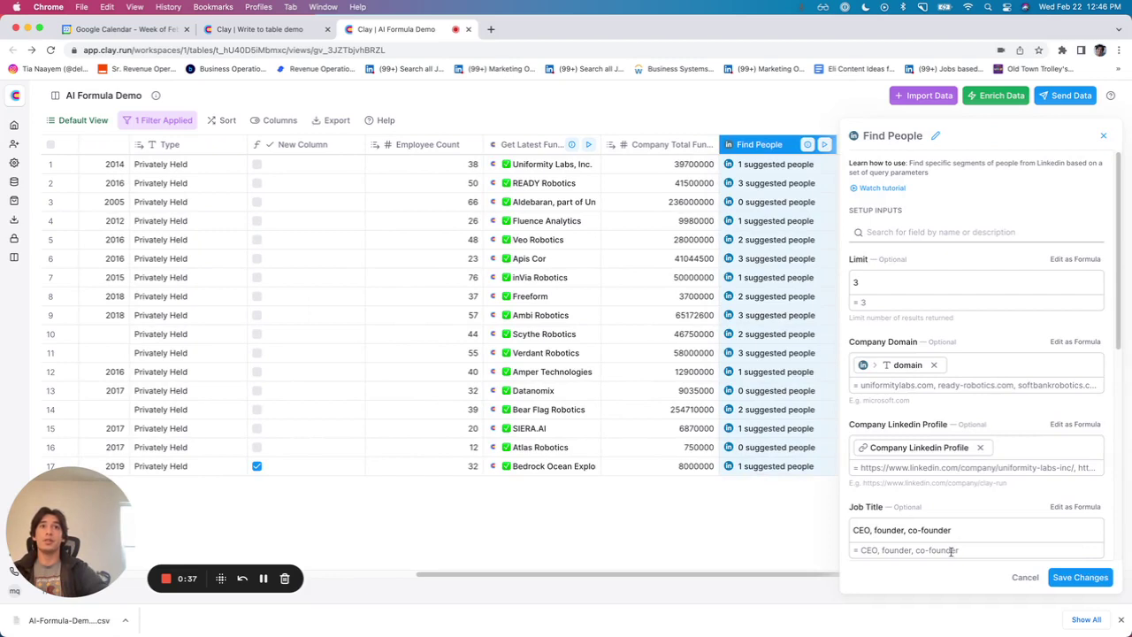
{"action": "left_click", "coordinate": [1104, 137]}
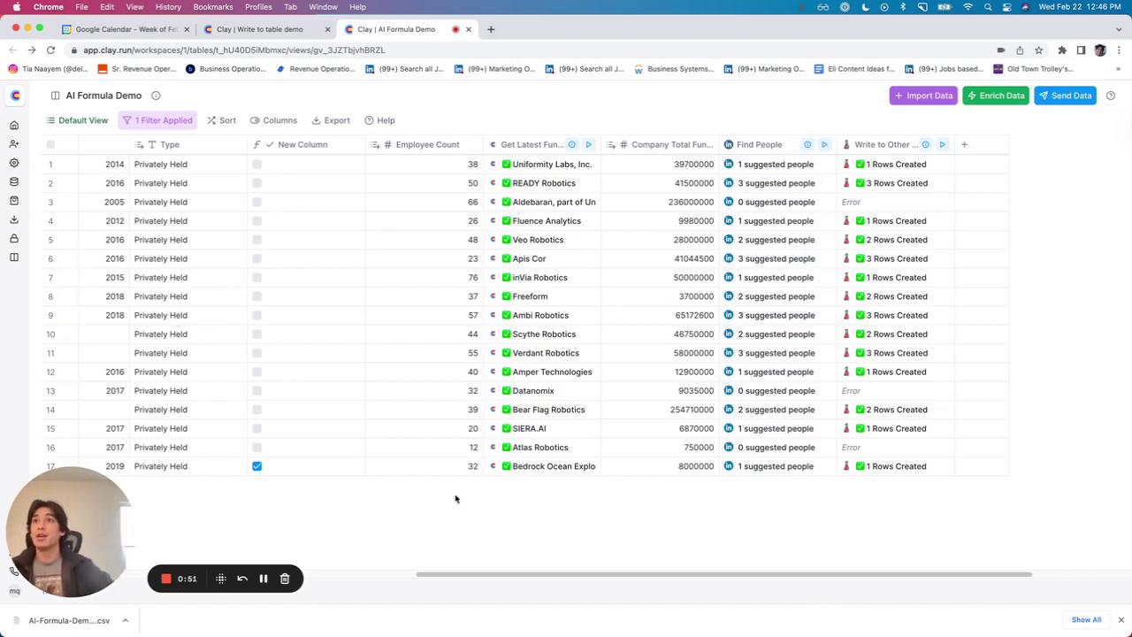
Look across the enriched company columns and open the settings of the Write to Other Table column
{"action": "left_click_drag", "start_coordinate": [499, 574], "coordinate": [336, 548]}
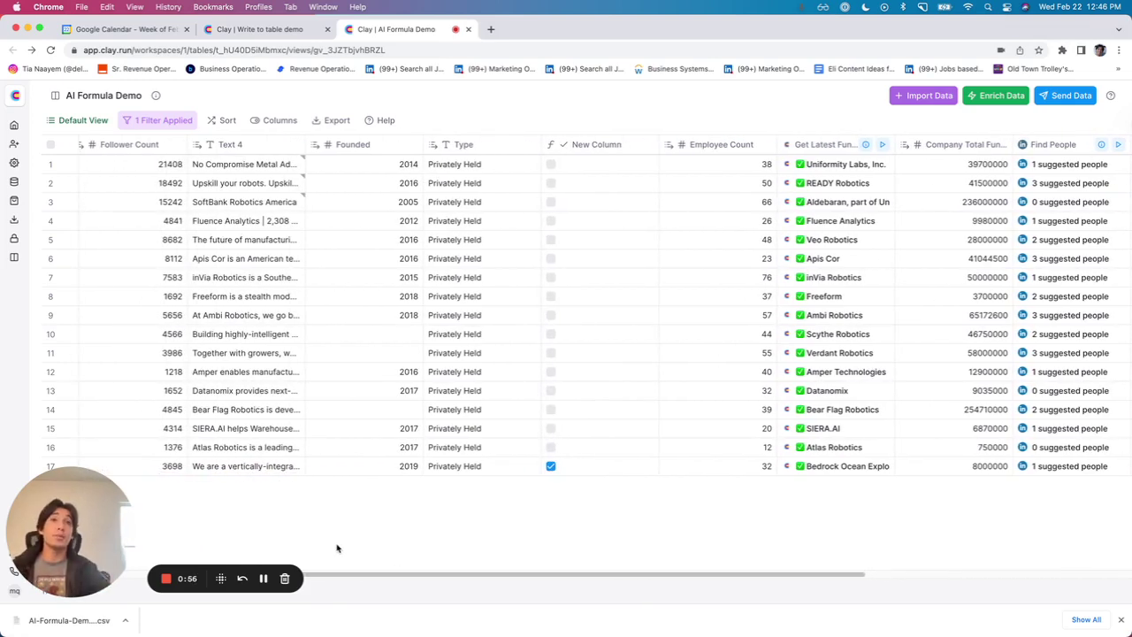
{"action": "left_click_drag", "start_coordinate": [455, 574], "coordinate": [904, 564]}
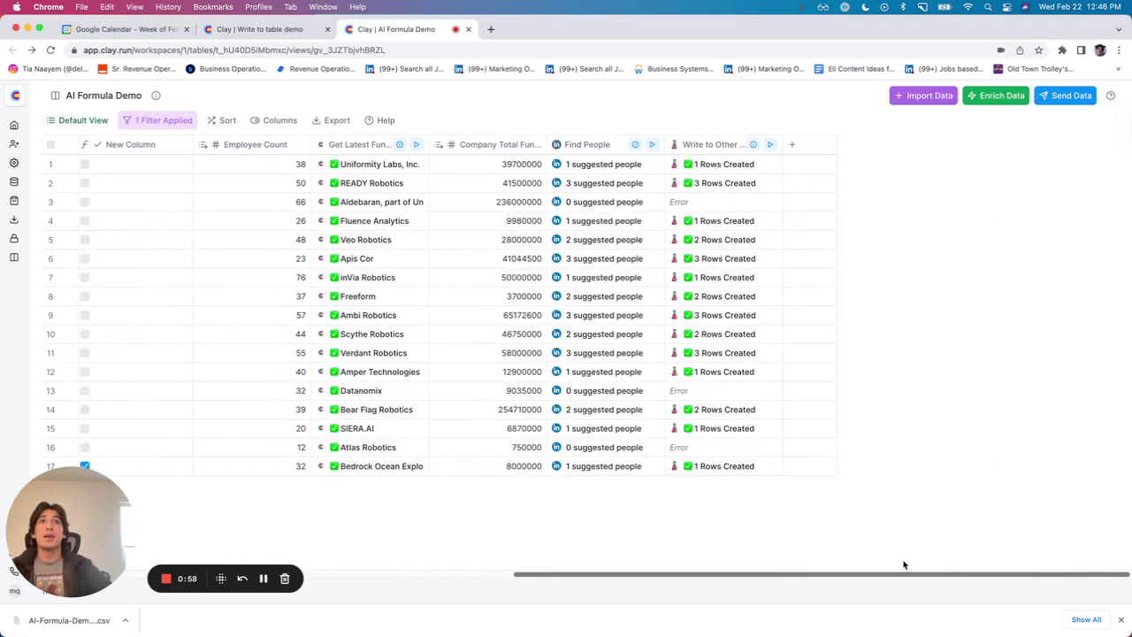
{"action": "left_click", "coordinate": [734, 144]}
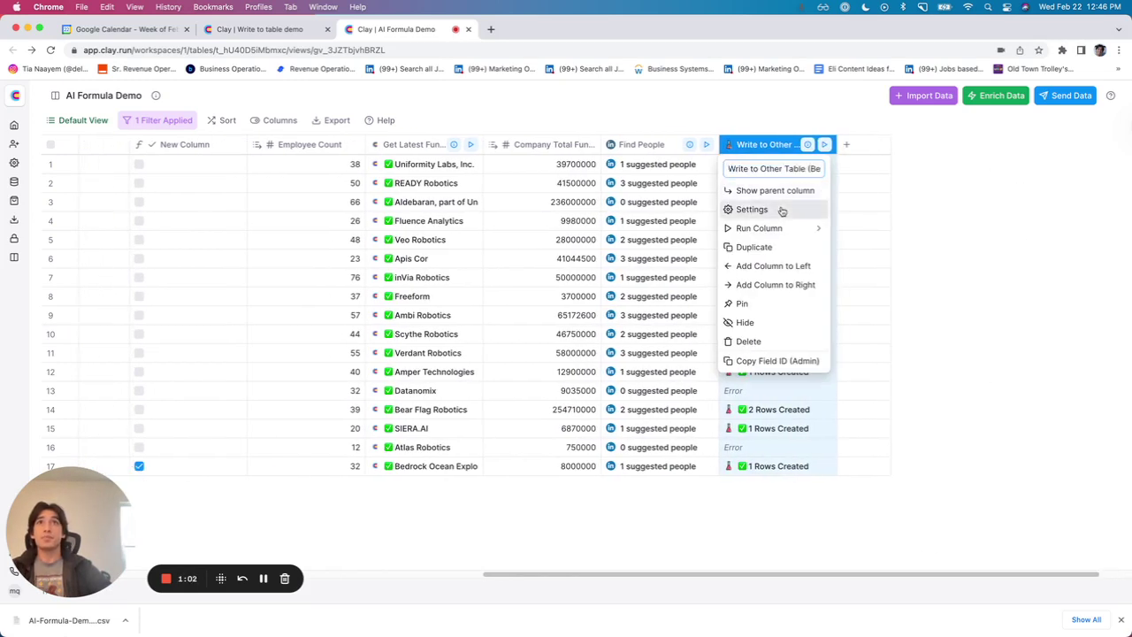
{"action": "left_click", "coordinate": [820, 207]}
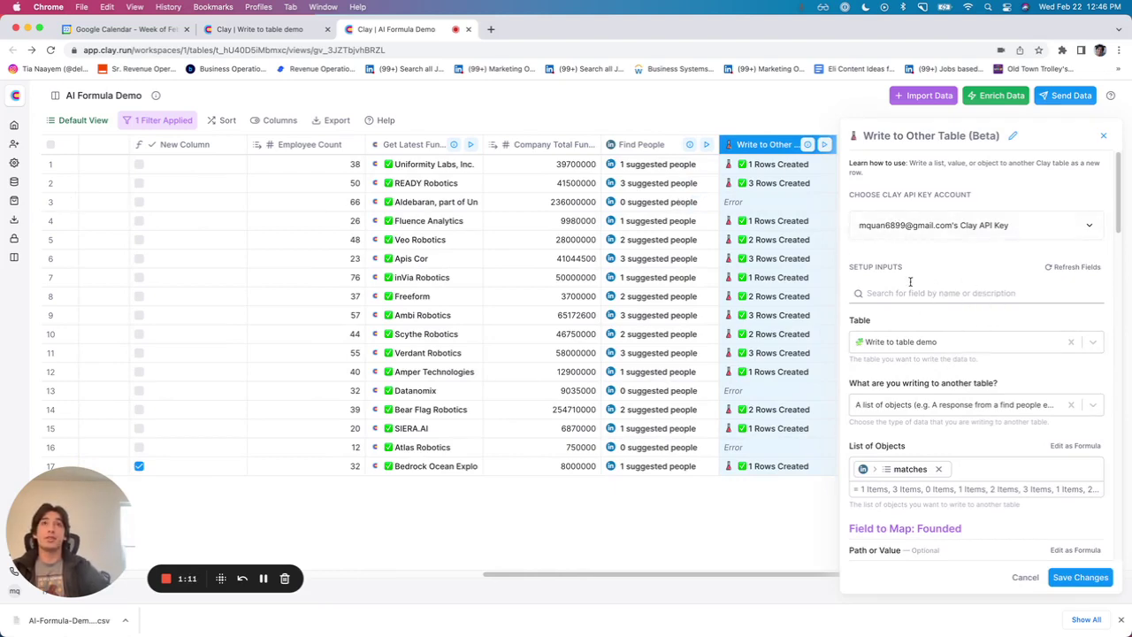
Examine the columns of the Write to table demo table against AI Formula Demo, and close the column settings there
{"action": "left_click", "coordinate": [231, 31]}
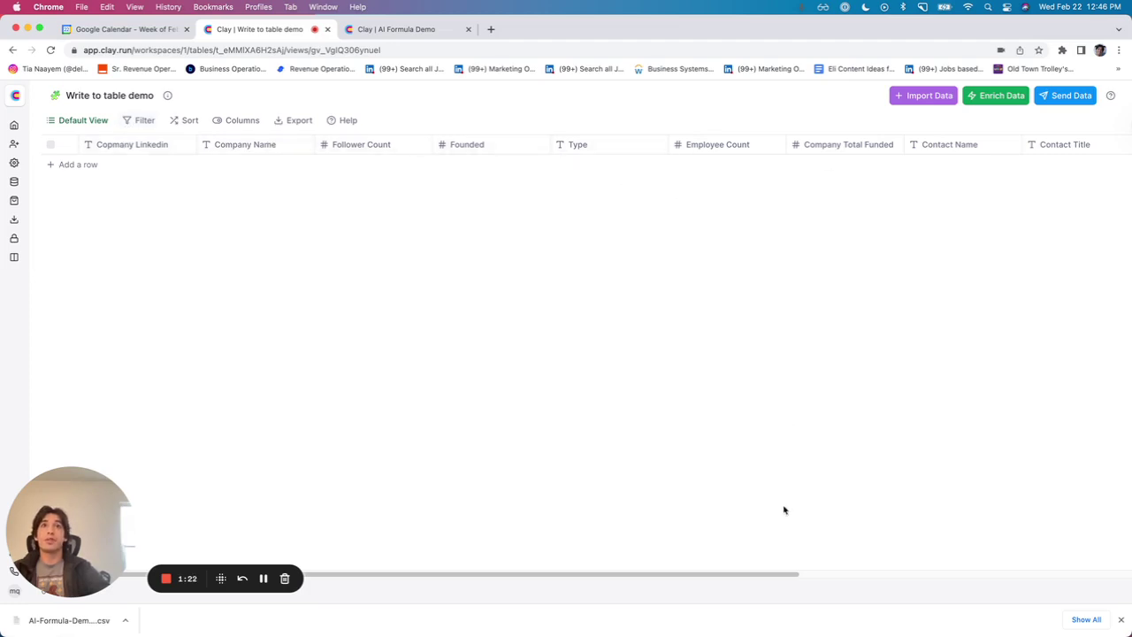
{"action": "left_click_drag", "start_coordinate": [778, 576], "coordinate": [1087, 563]}
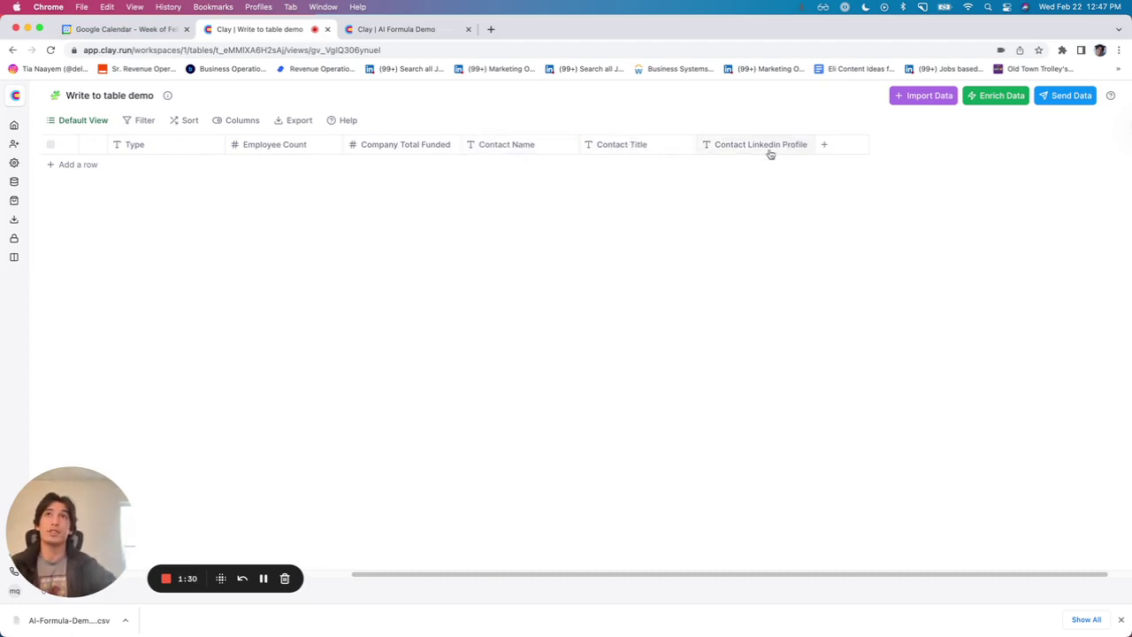
{"action": "left_click", "coordinate": [400, 31]}
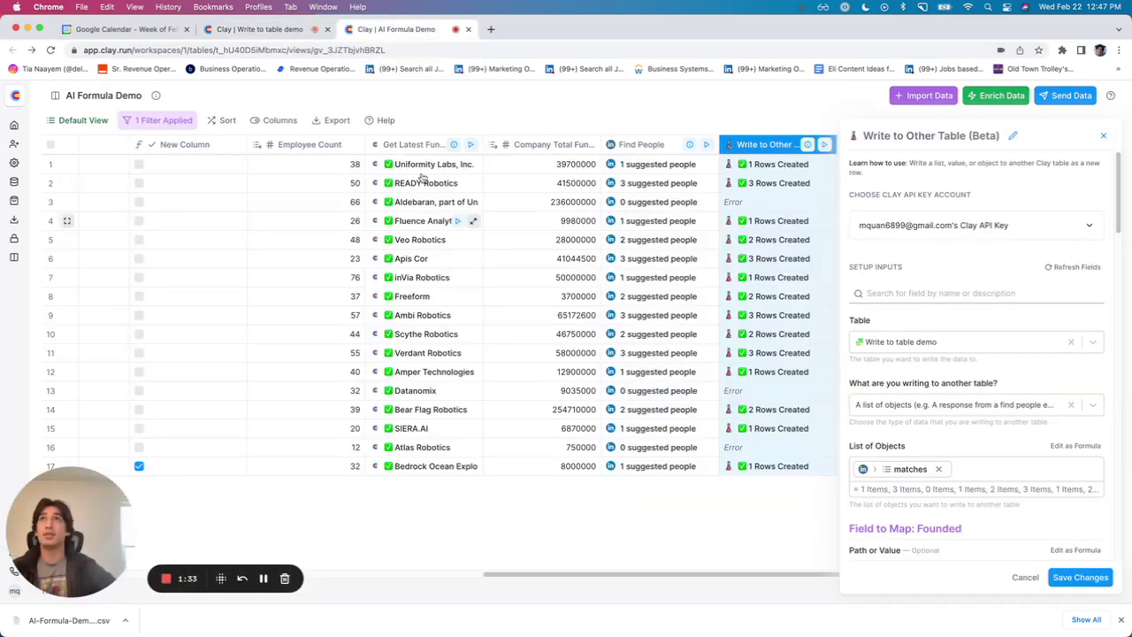
{"action": "left_click", "coordinate": [284, 29]}
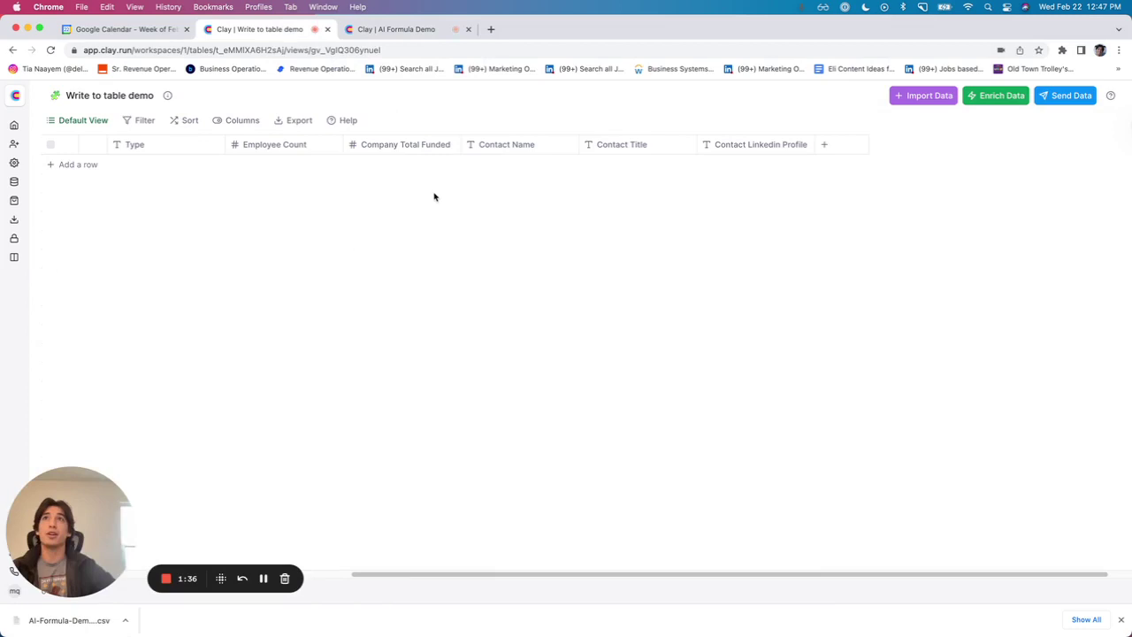
{"action": "left_click", "coordinate": [398, 31]}
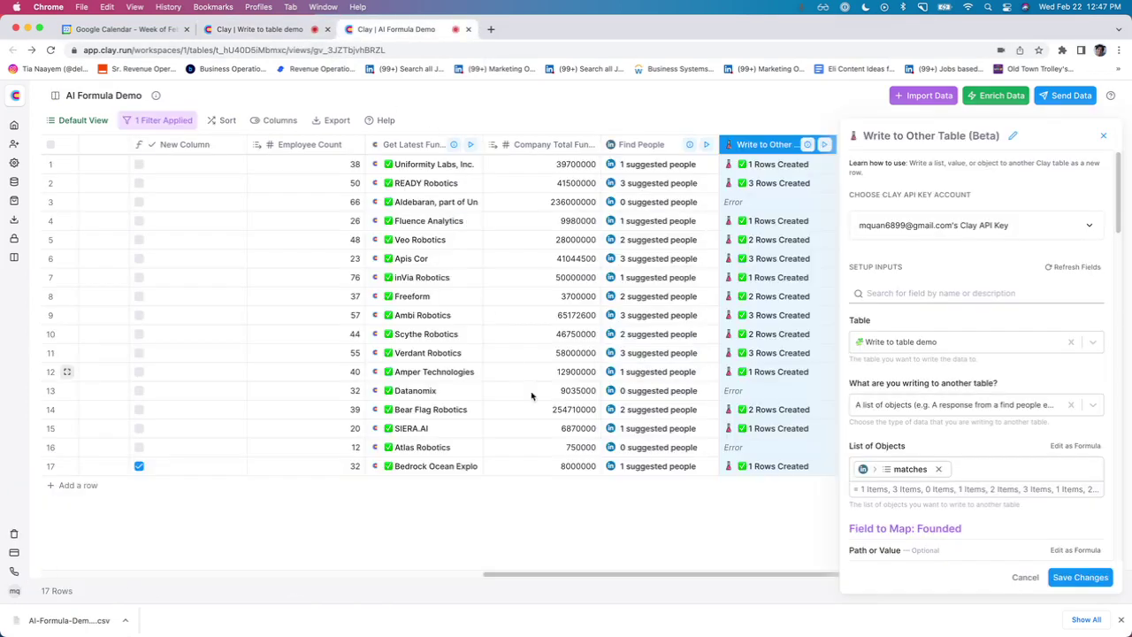
{"action": "left_click", "coordinate": [1103, 135]}
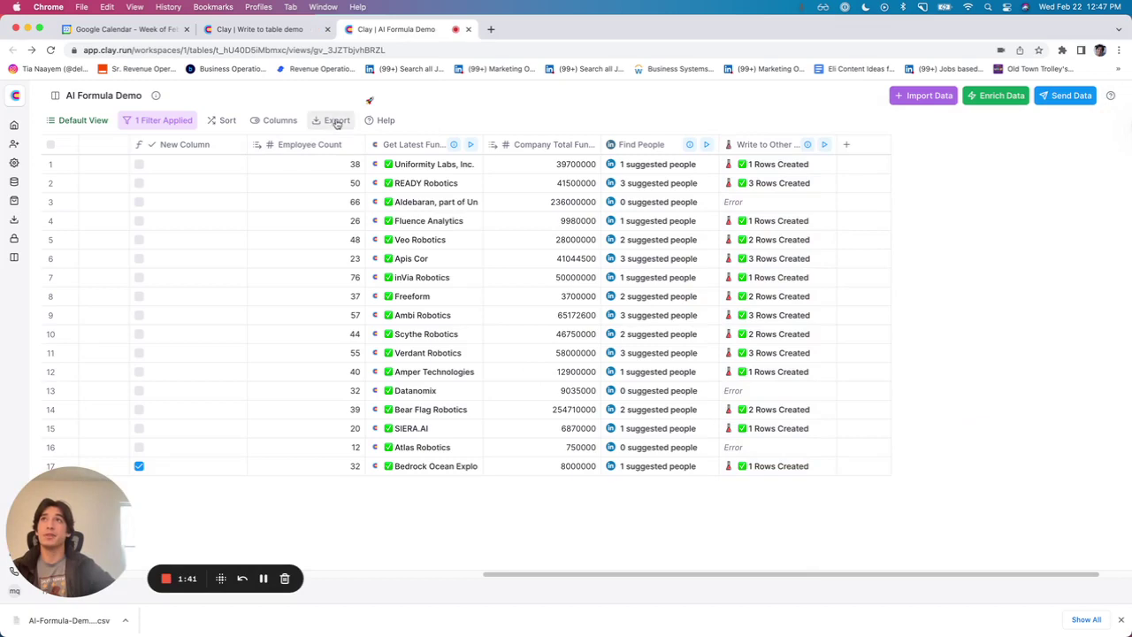
Reopen the Write to Other Table column's settings in AI Formula Demo and review its destination table and field mappings
{"action": "left_click", "coordinate": [282, 31]}
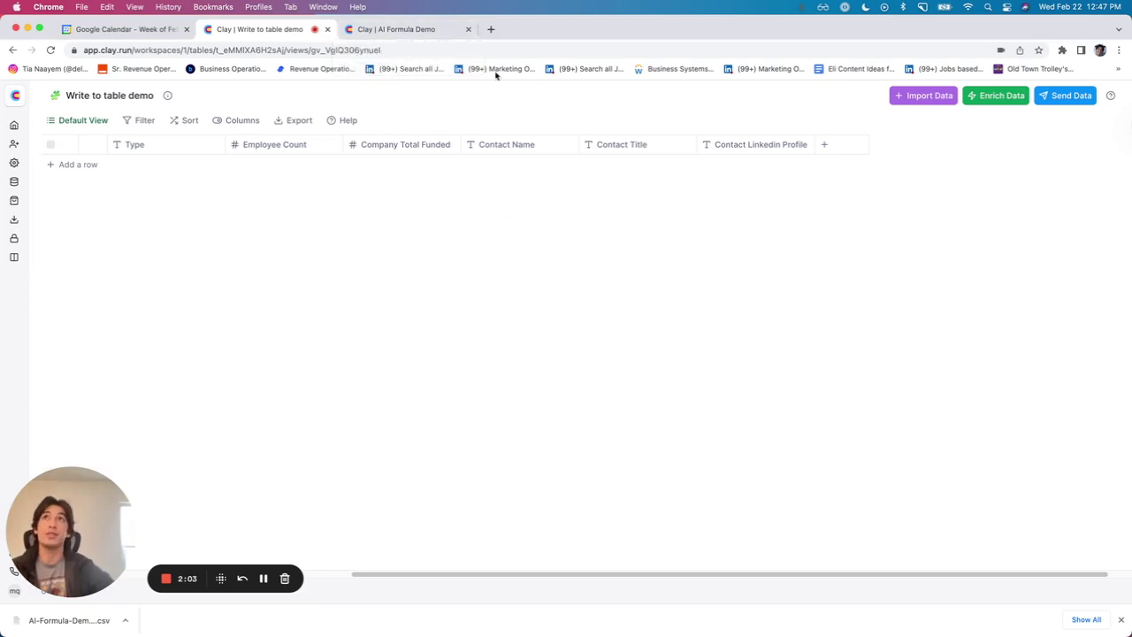
{"action": "left_click", "coordinate": [453, 32]}
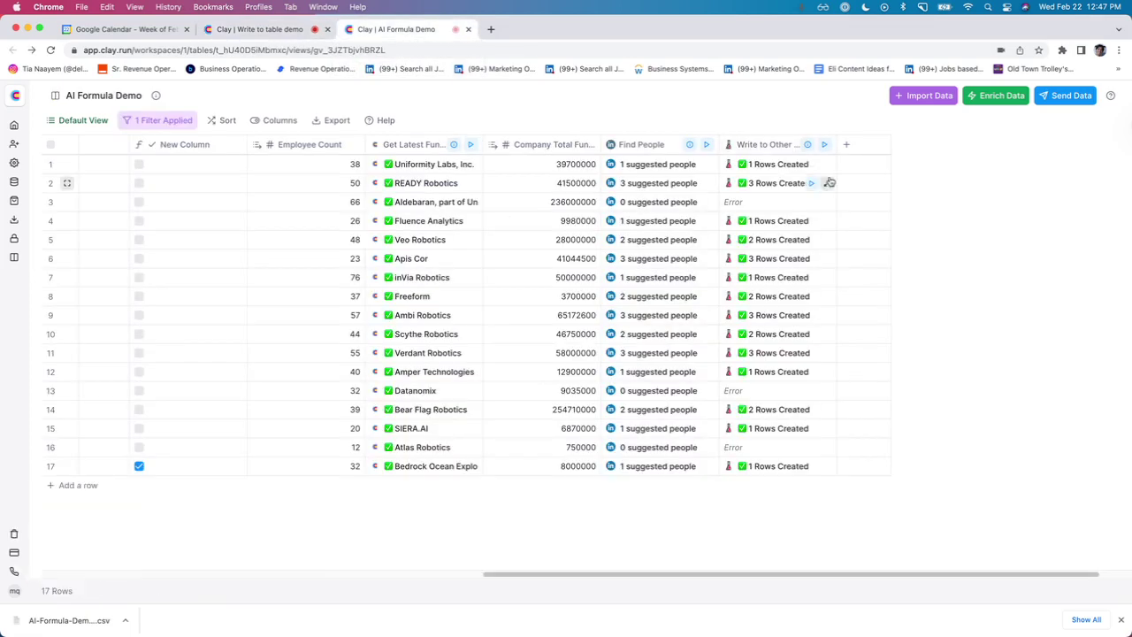
{"action": "left_click", "coordinate": [778, 144]}
{"action": "left_click", "coordinate": [777, 210]}
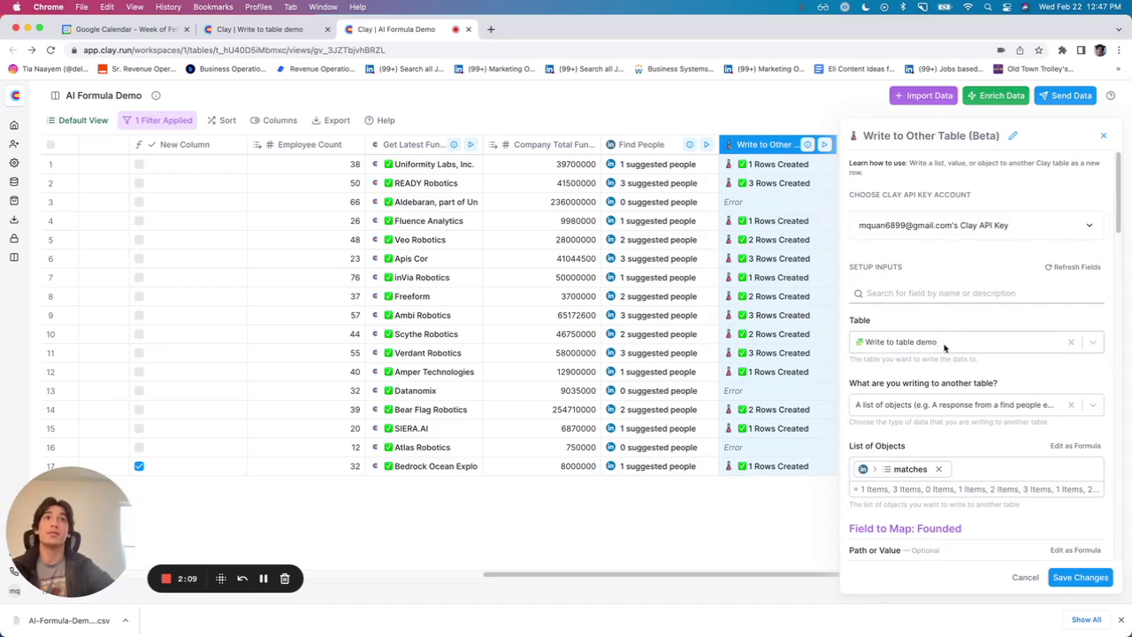
{"action": "scroll", "coordinate": [957, 390], "scroll_direction": "down", "scroll_amount": 5}
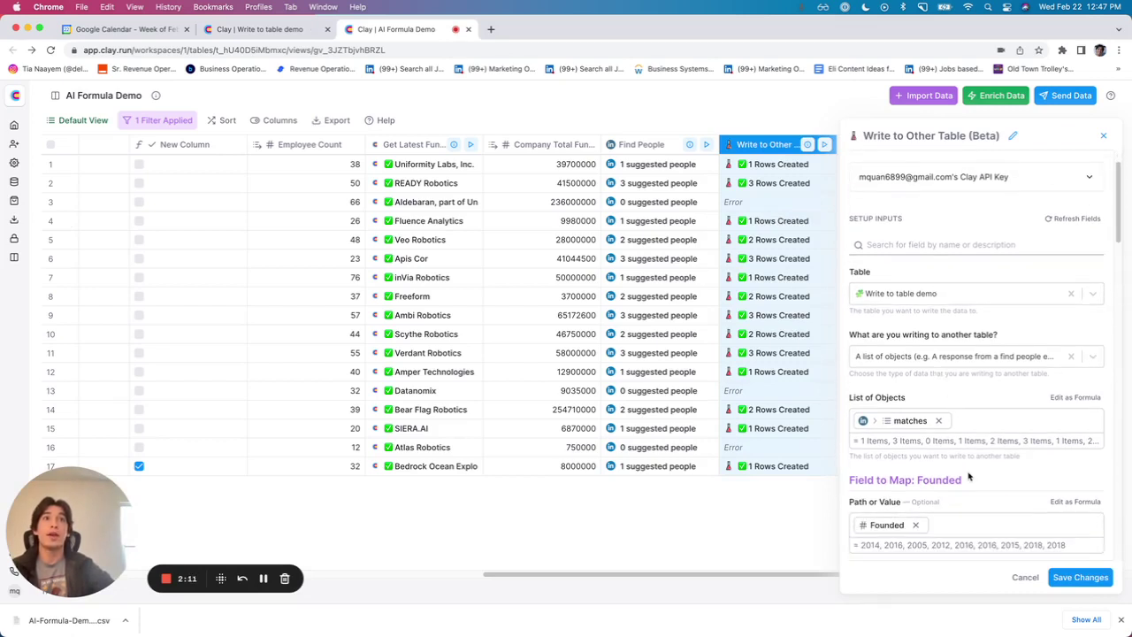
{"action": "scroll", "coordinate": [940, 447], "scroll_direction": "down", "scroll_amount": 10}
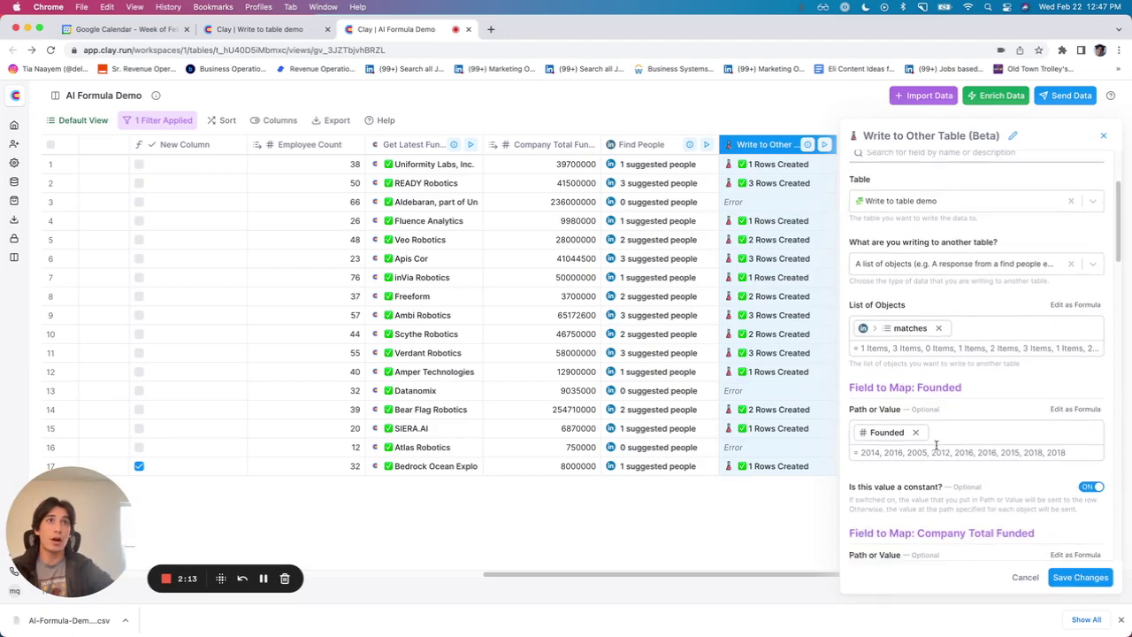
{"action": "scroll", "coordinate": [939, 443], "scroll_direction": "down", "scroll_amount": 5}
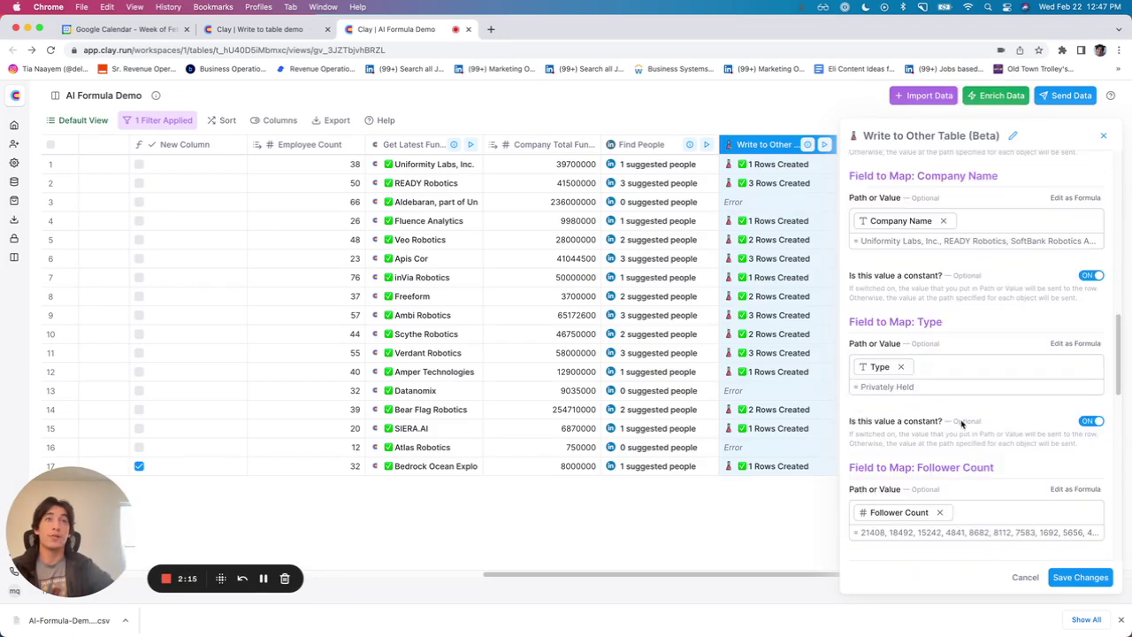
Compare the Write to table demo columns with the column settings, and check the destination table and type of data being written
{"action": "left_click", "coordinate": [261, 34]}
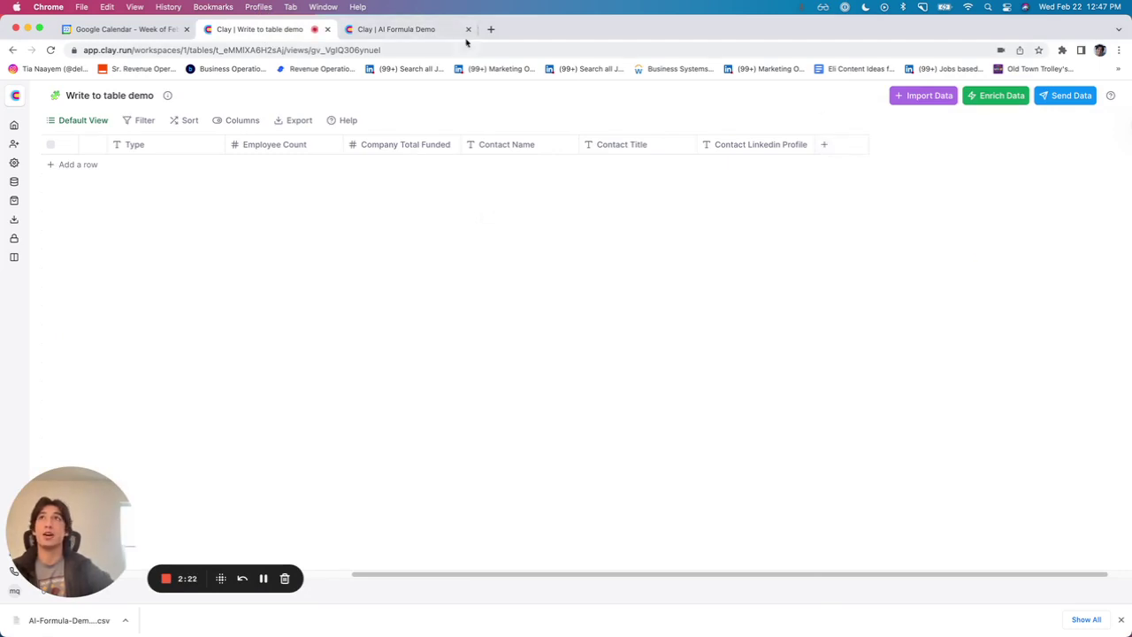
{"action": "left_click", "coordinate": [426, 31]}
{"action": "scroll", "coordinate": [1029, 399], "scroll_direction": "up", "scroll_amount": 10}
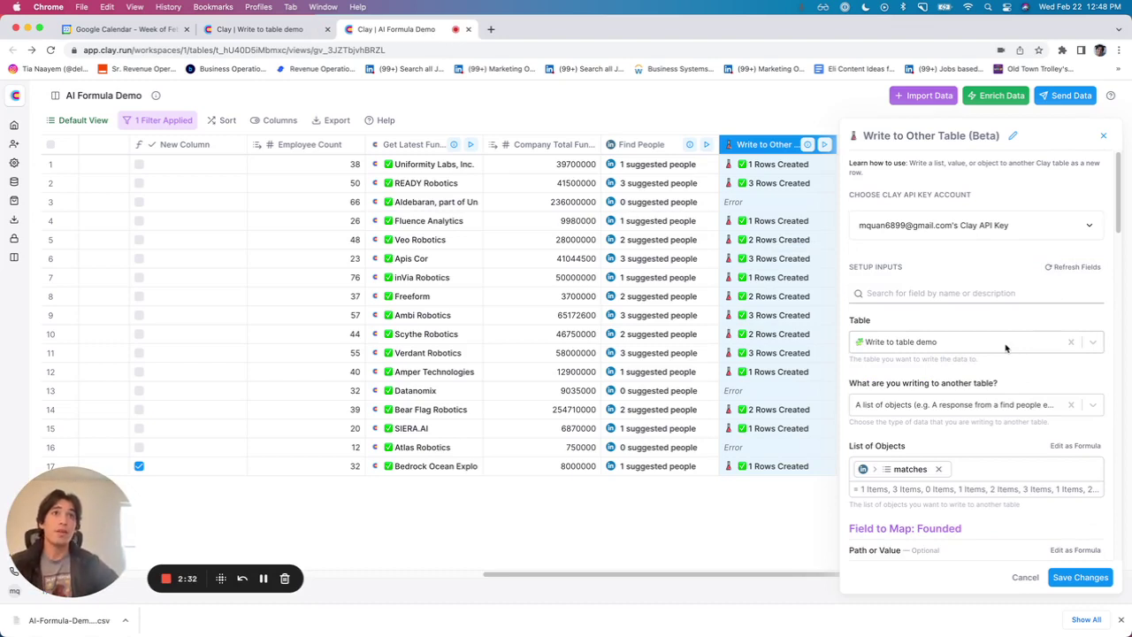
{"action": "scroll", "coordinate": [1017, 354], "scroll_direction": "down", "scroll_amount": 1}
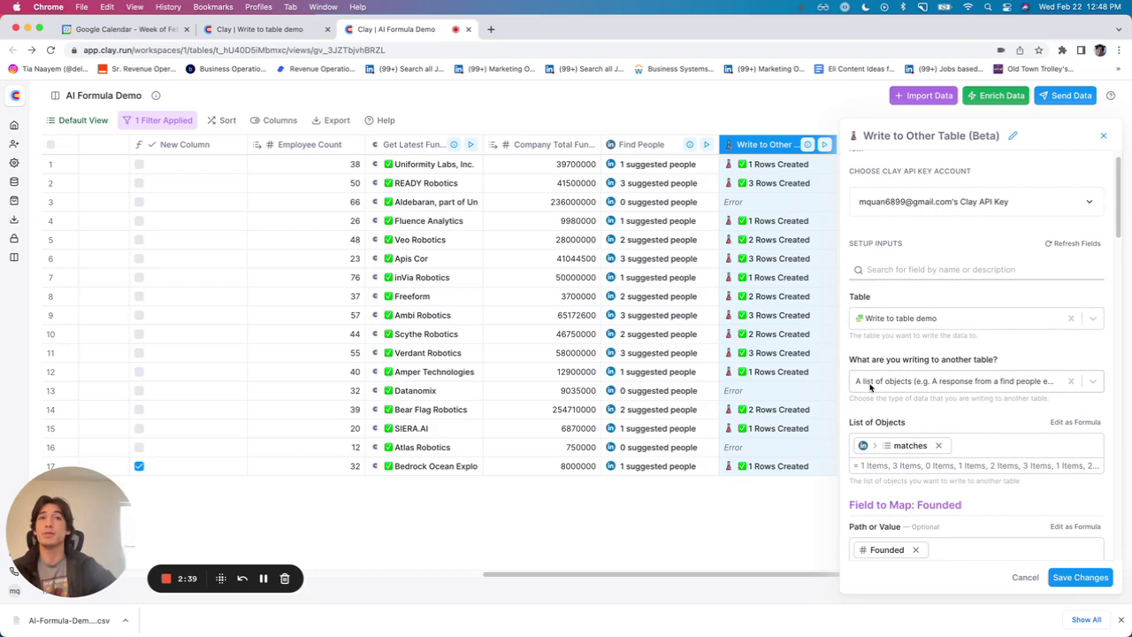
Inspect the Find People column's matches list among the sources available for List of Objects, and close the column picker
{"action": "left_click", "coordinate": [977, 452]}
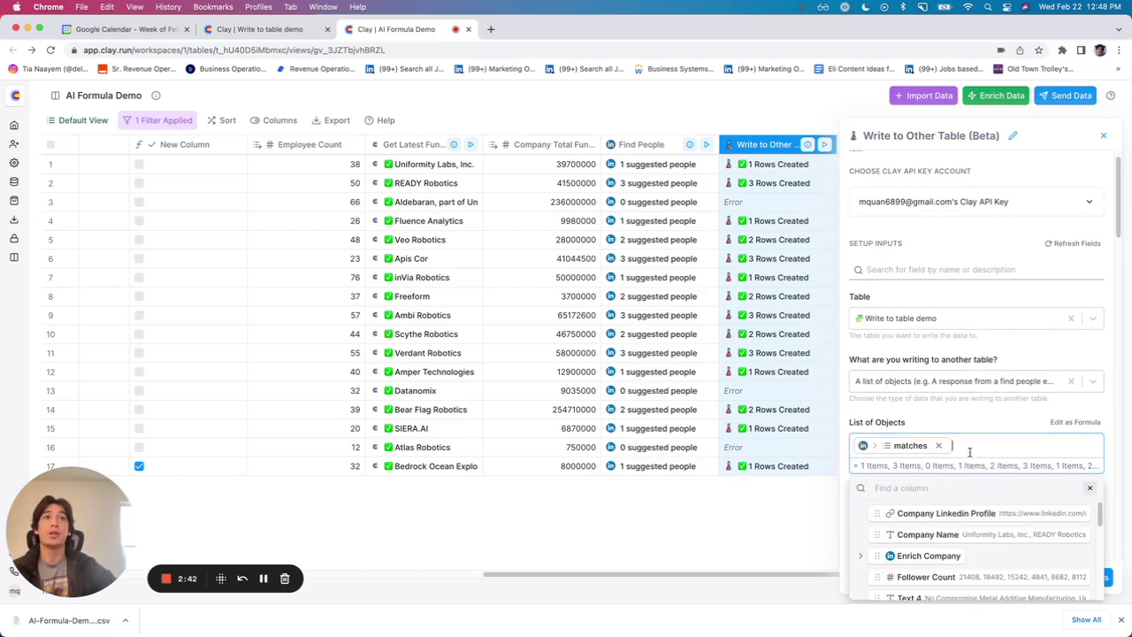
{"action": "scroll", "coordinate": [921, 527], "scroll_direction": "down", "scroll_amount": 5}
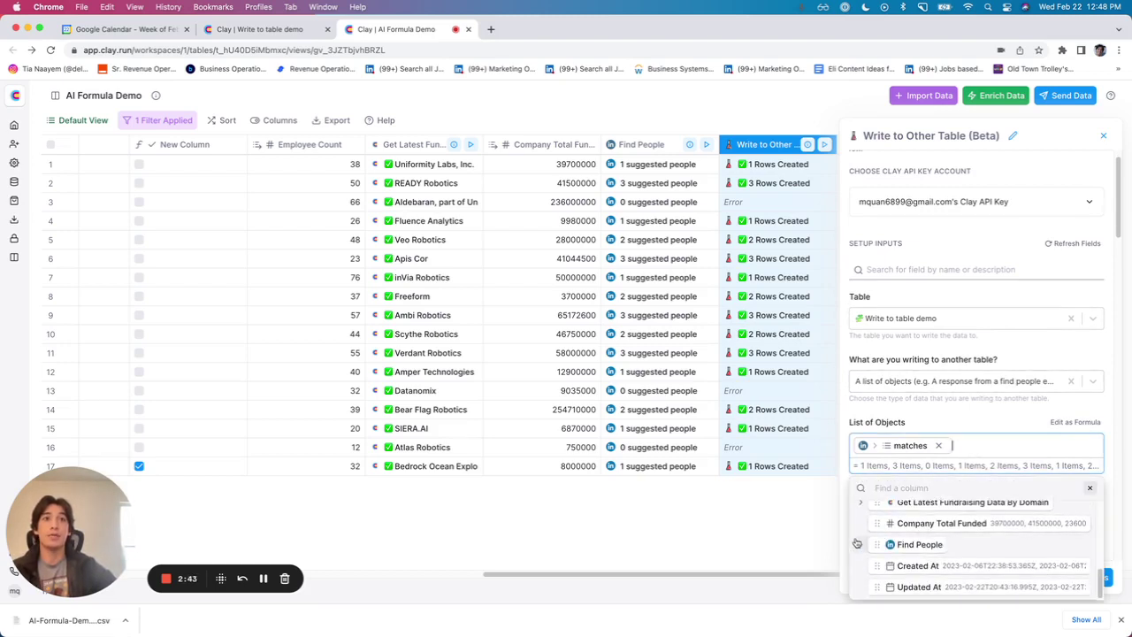
{"action": "left_click", "coordinate": [920, 544]}
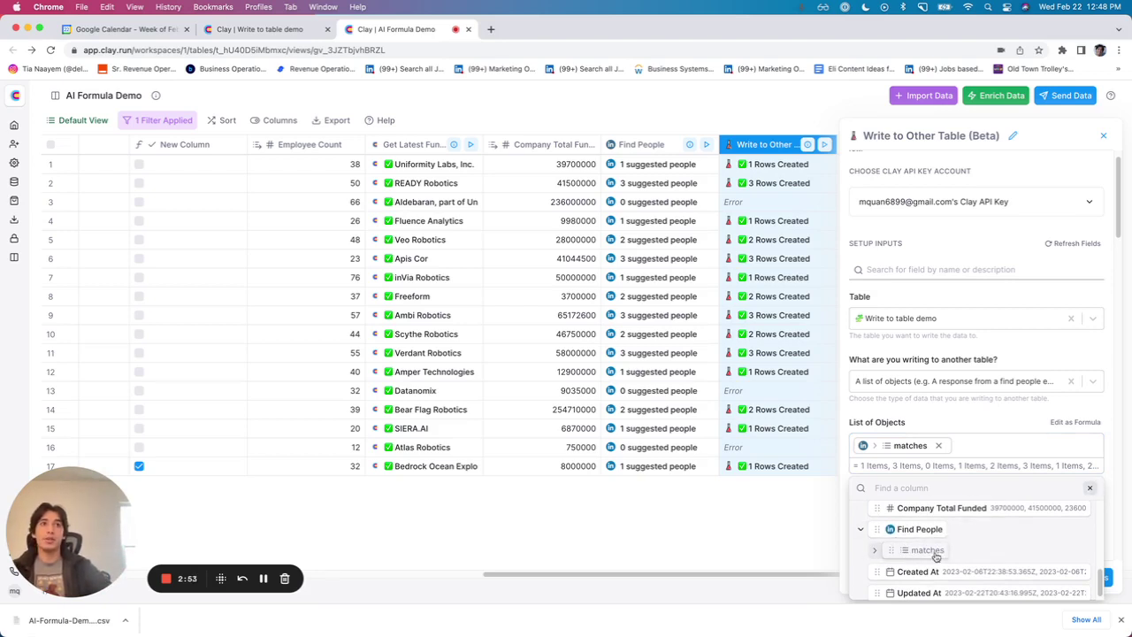
{"action": "left_click", "coordinate": [1090, 487]}
Examine the Founded field mapping and its constant value option in the Write to Other Table settings
{"action": "scroll", "coordinate": [988, 474], "scroll_direction": "down", "scroll_amount": 2}
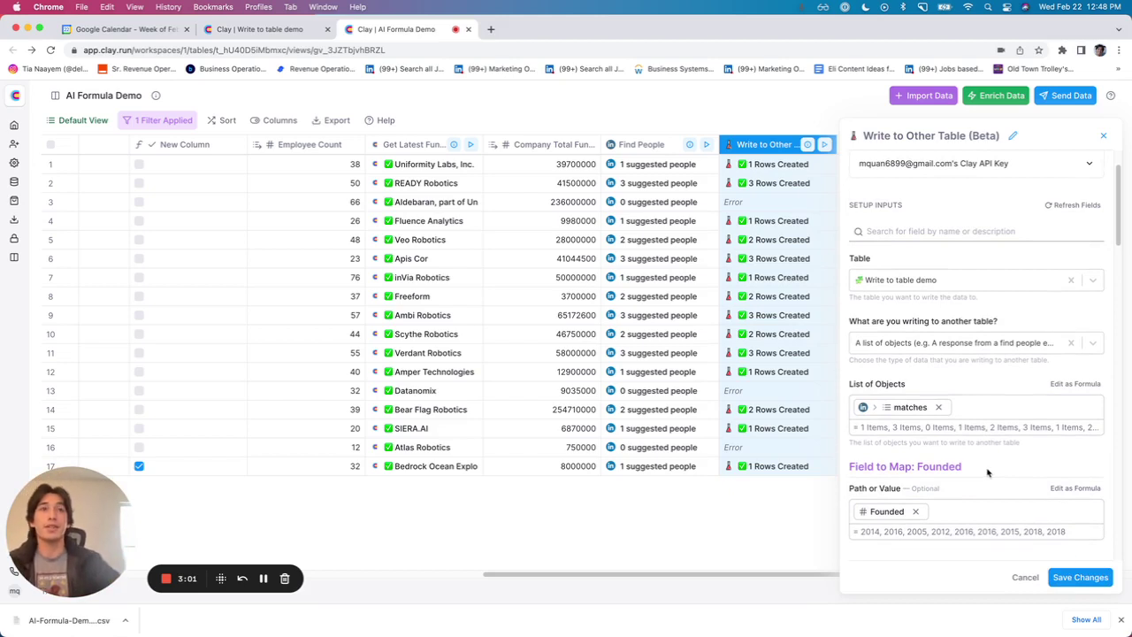
{"action": "scroll", "coordinate": [988, 474], "scroll_direction": "down", "scroll_amount": 1}
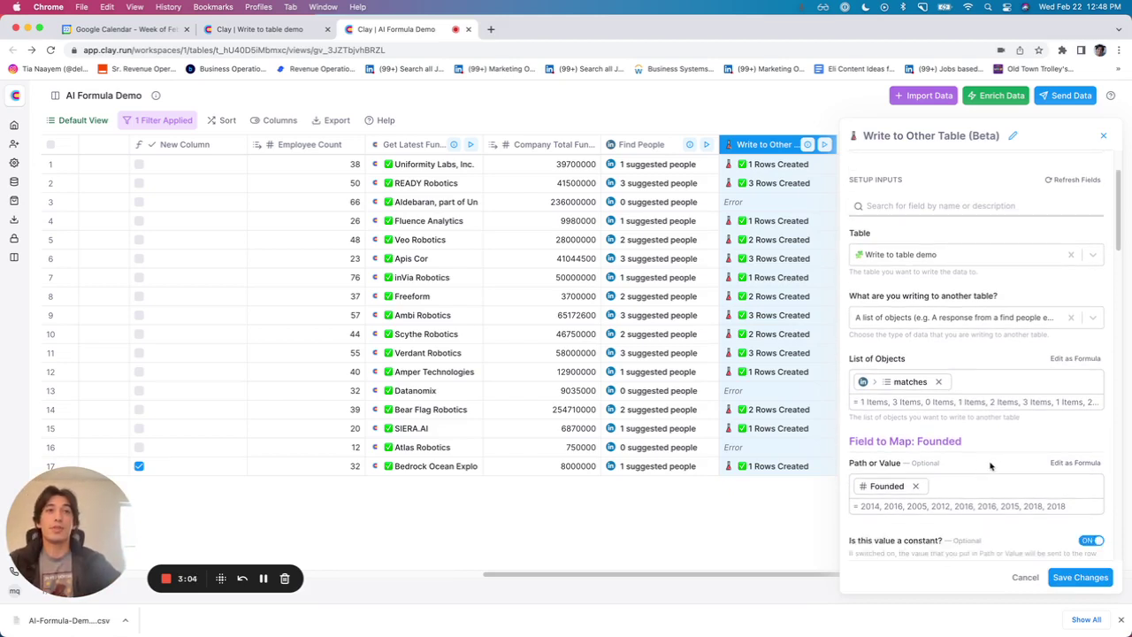
{"action": "scroll", "coordinate": [989, 466], "scroll_direction": "down", "scroll_amount": 1}
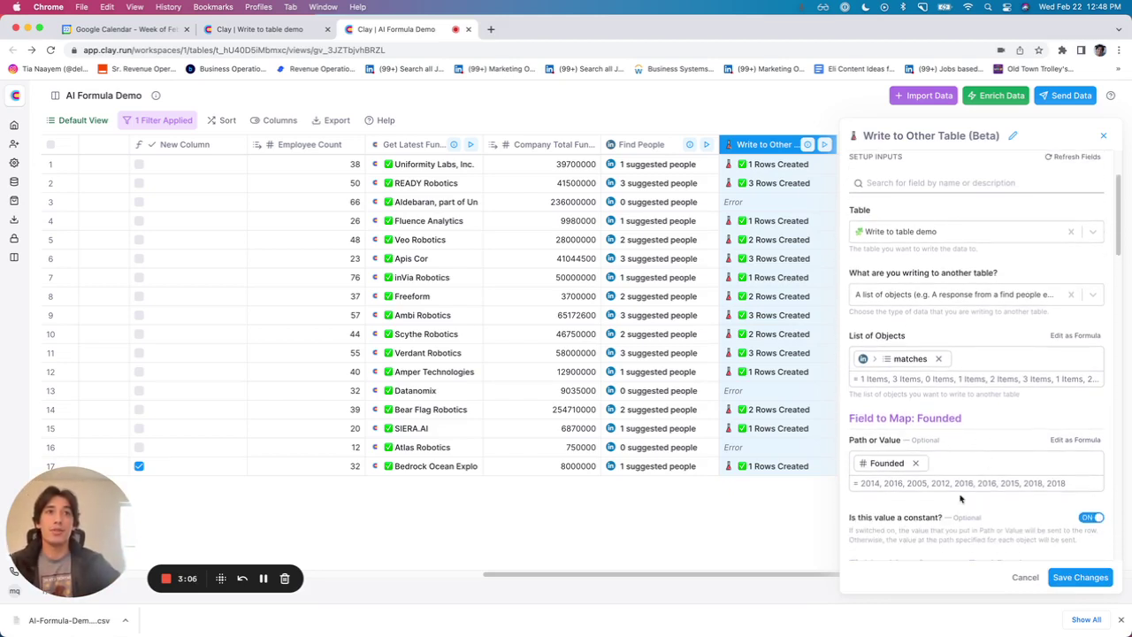
{"action": "scroll", "coordinate": [969, 509], "scroll_direction": "down", "scroll_amount": 1}
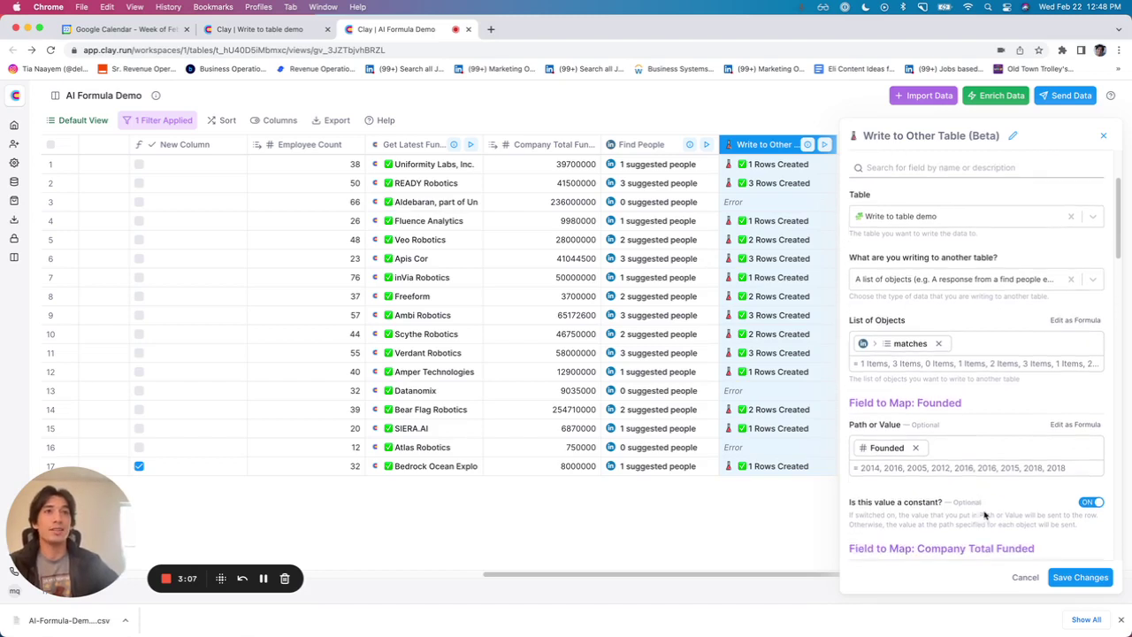
Highlight the Founded mapping's constant value explanation and open the Find People cell details for READY Robotics
{"action": "left_click_drag", "start_coordinate": [1079, 527], "coordinate": [844, 507]}
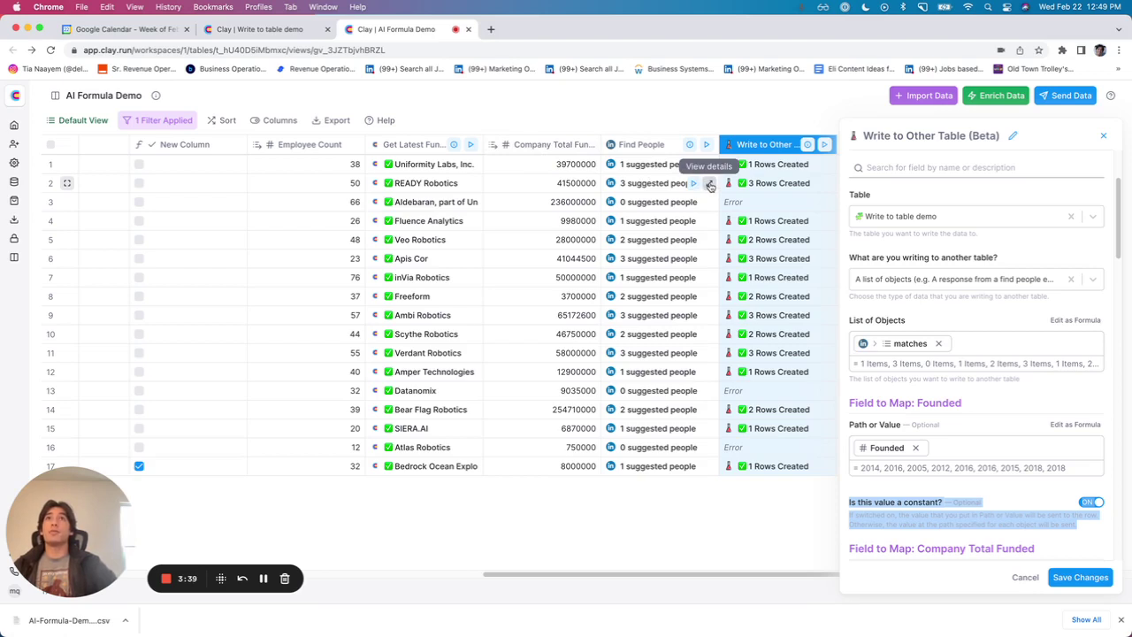
{"action": "left_click", "coordinate": [710, 185]}
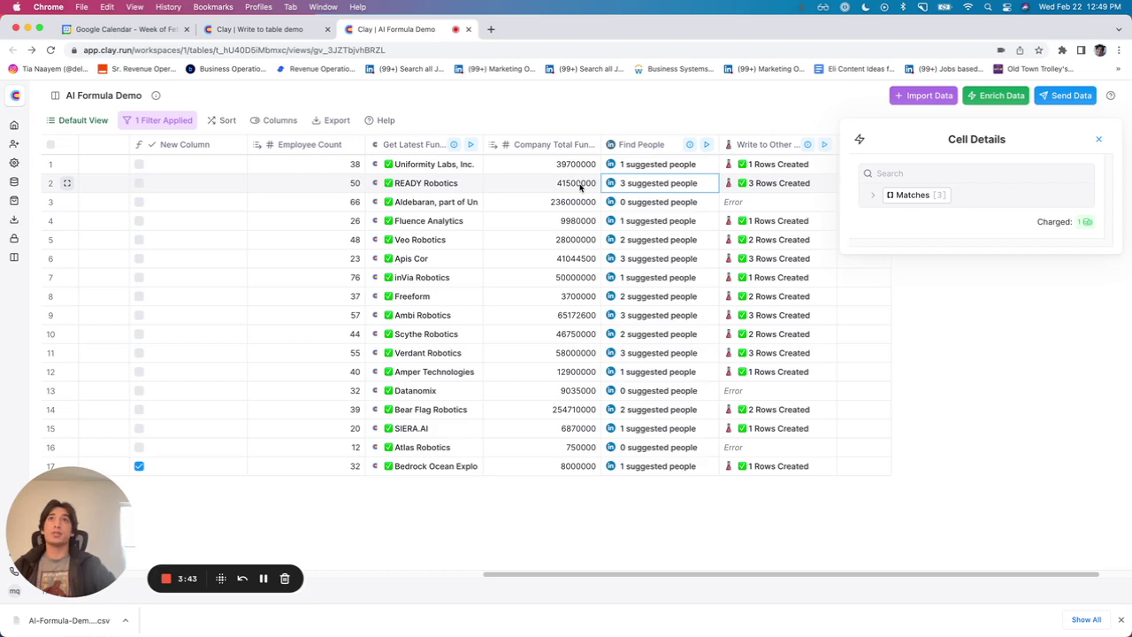
Reopen the Write to Other Table column's settings and return to the Founded field mapping
{"action": "left_click", "coordinate": [761, 144]}
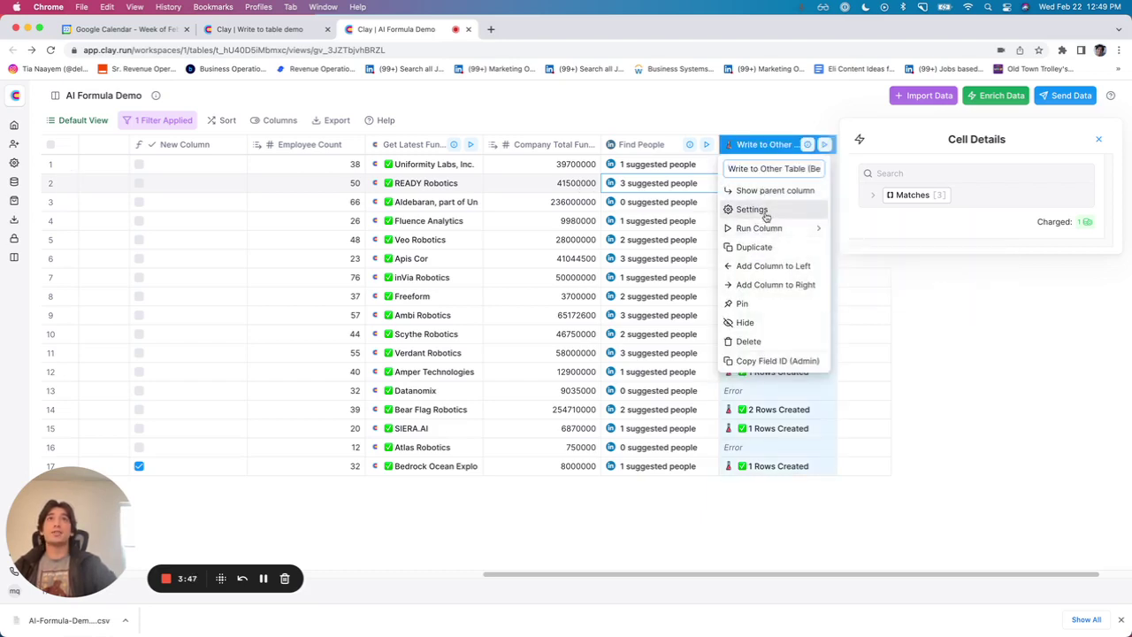
{"action": "left_click", "coordinate": [752, 210]}
{"action": "scroll", "coordinate": [986, 422], "scroll_direction": "down", "scroll_amount": 2}
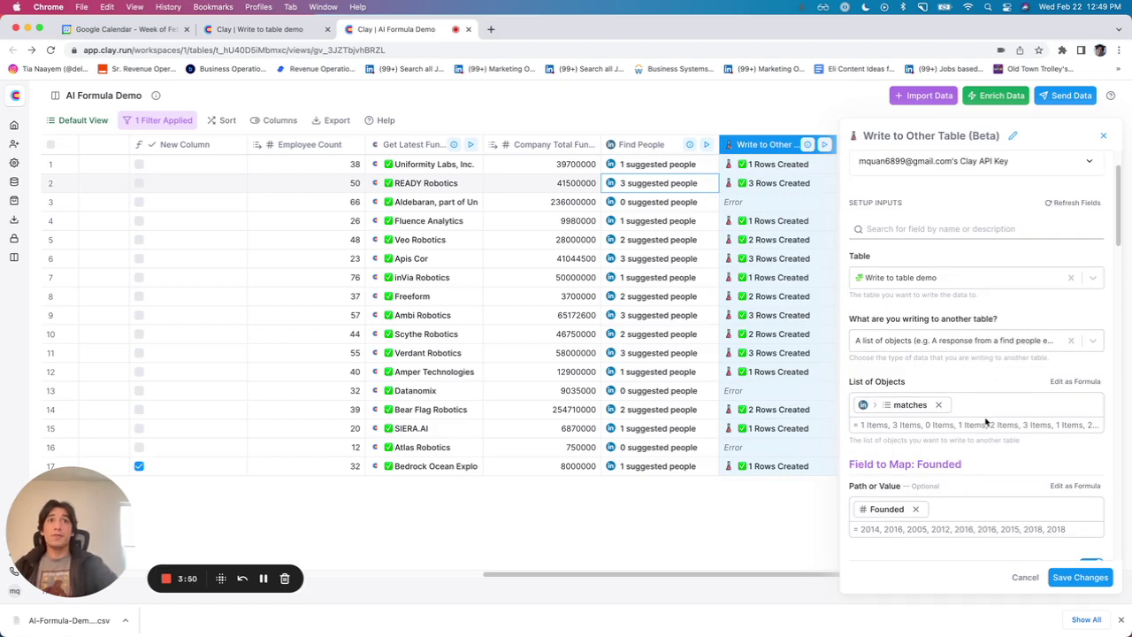
{"action": "scroll", "coordinate": [986, 422], "scroll_direction": "down", "scroll_amount": 2}
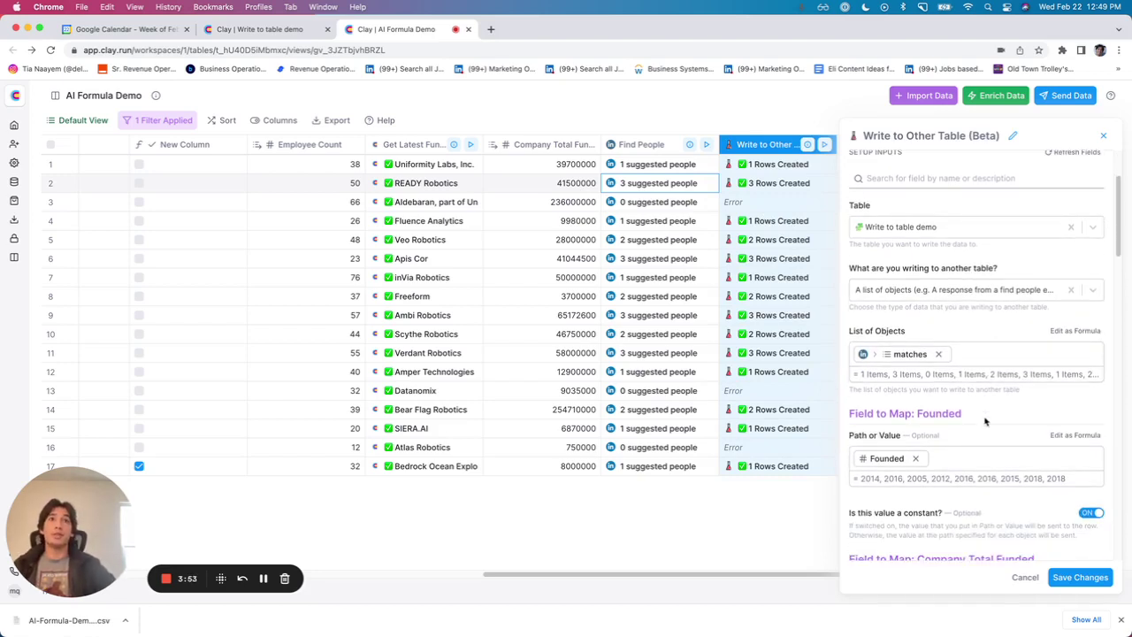
{"action": "scroll", "coordinate": [987, 422], "scroll_direction": "down", "scroll_amount": 1}
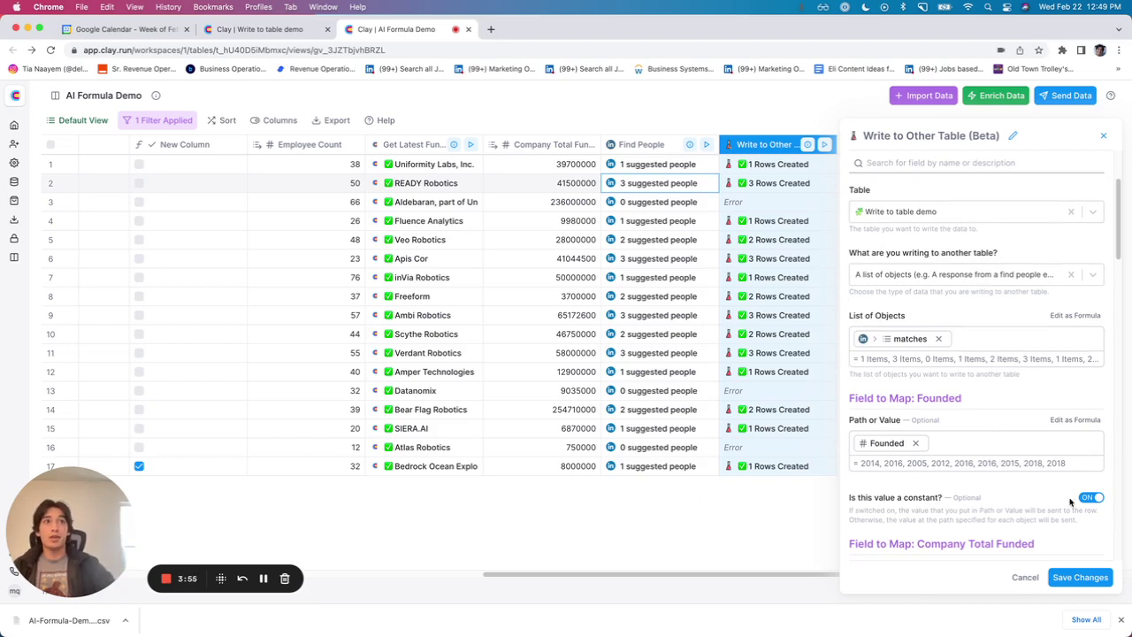
Browse the source columns available for the Founded mapping's path or value, and close the column picker
{"action": "left_click", "coordinate": [1002, 447]}
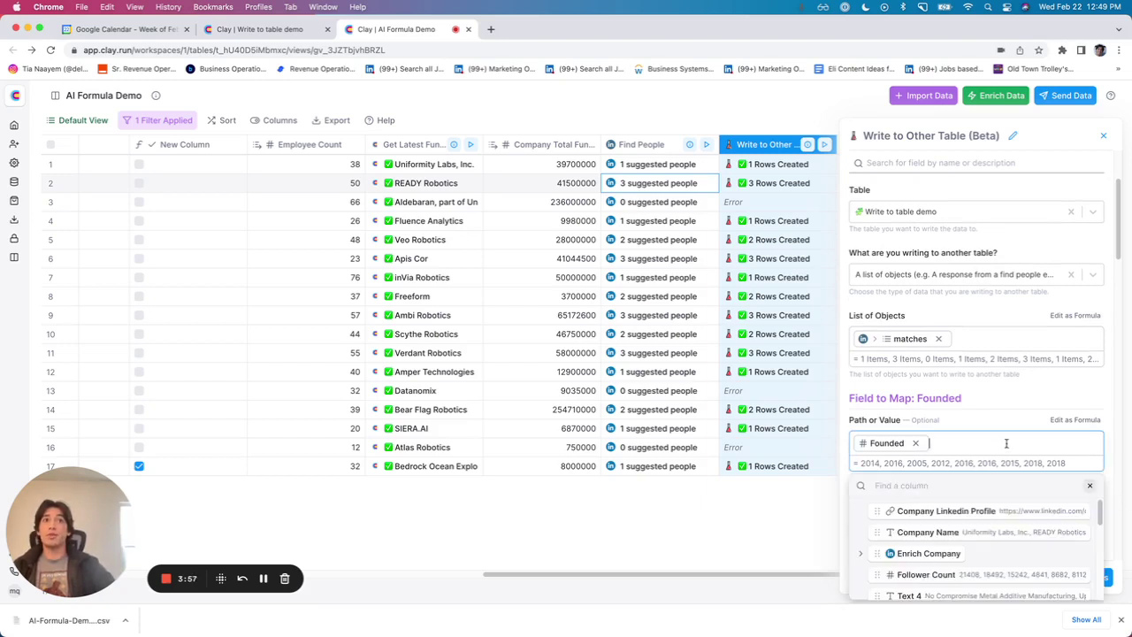
{"action": "scroll", "coordinate": [1004, 513], "scroll_direction": "down", "scroll_amount": 3}
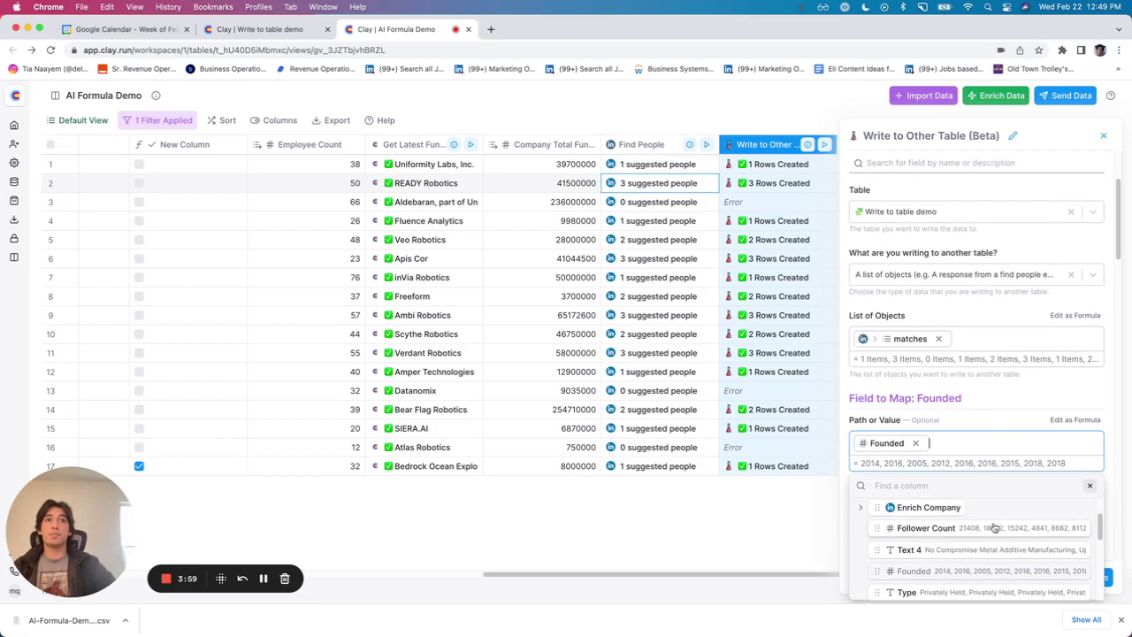
{"action": "scroll", "coordinate": [996, 526], "scroll_direction": "down", "scroll_amount": 5}
{"action": "scroll", "coordinate": [994, 528], "scroll_direction": "up", "scroll_amount": 5}
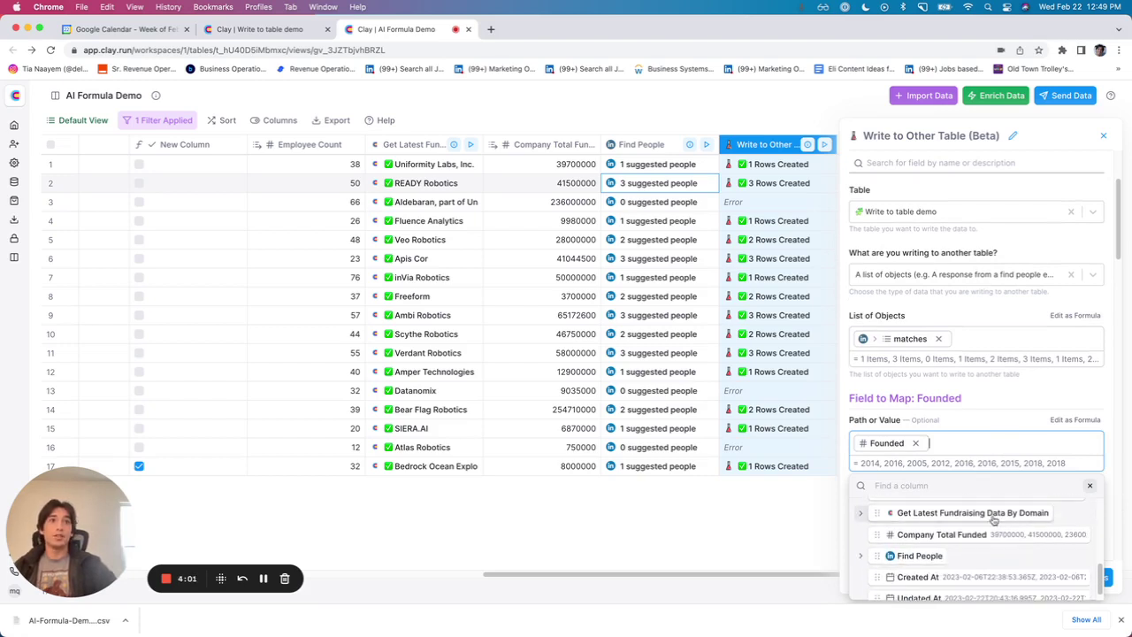
{"action": "scroll", "coordinate": [988, 530], "scroll_direction": "up", "scroll_amount": 2}
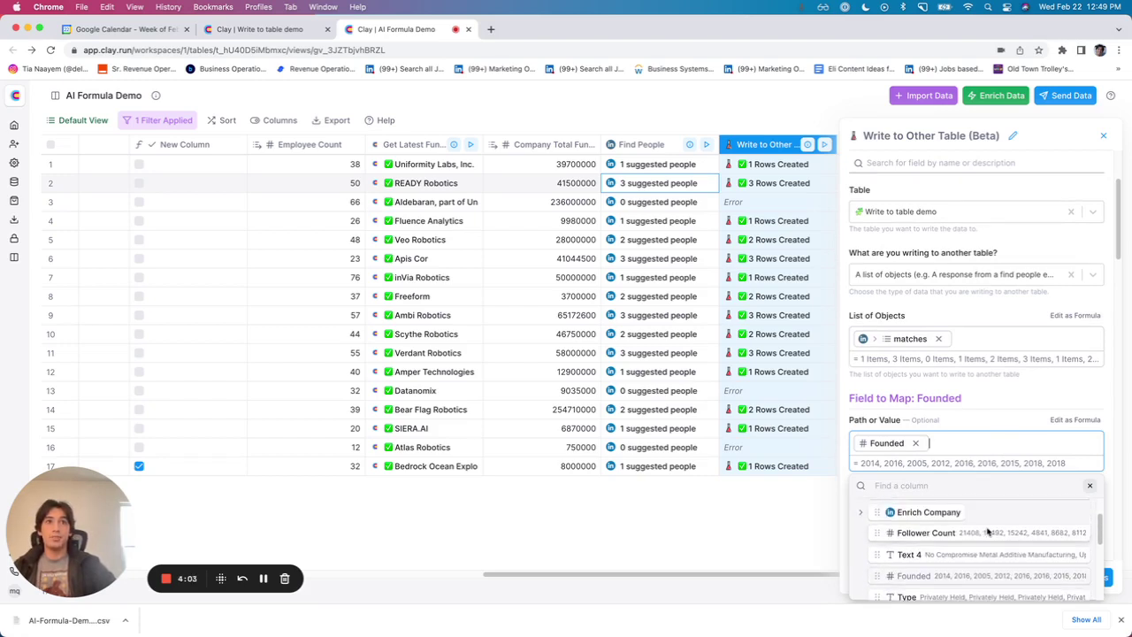
{"action": "scroll", "coordinate": [982, 541], "scroll_direction": "down", "scroll_amount": 2}
{"action": "scroll", "coordinate": [982, 541], "scroll_direction": "down", "scroll_amount": 5}
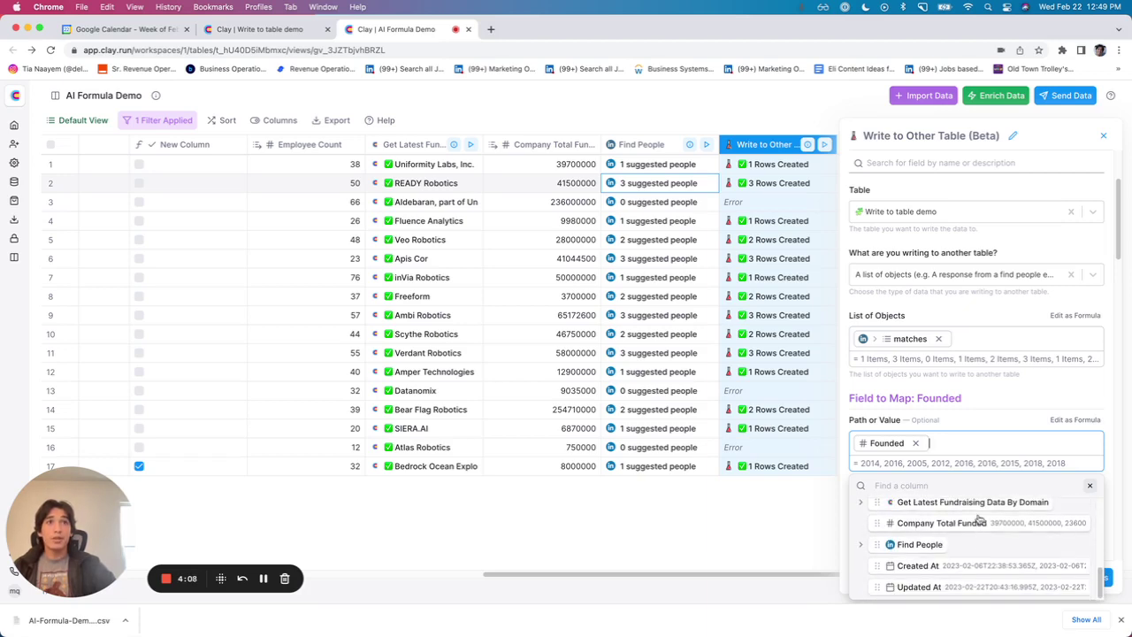
{"action": "left_click", "coordinate": [1091, 486]}
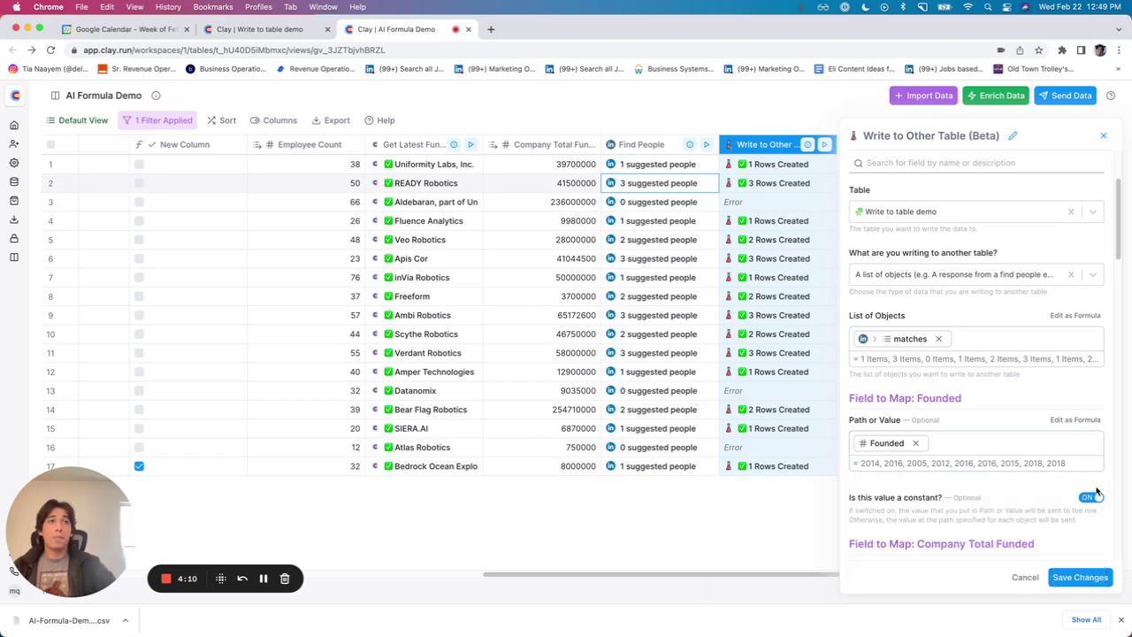
Review the remaining field mappings and their constant value options, from Company Total Funded through Contact Name and Contact Title
{"action": "scroll", "coordinate": [969, 451], "scroll_direction": "down", "scroll_amount": 3}
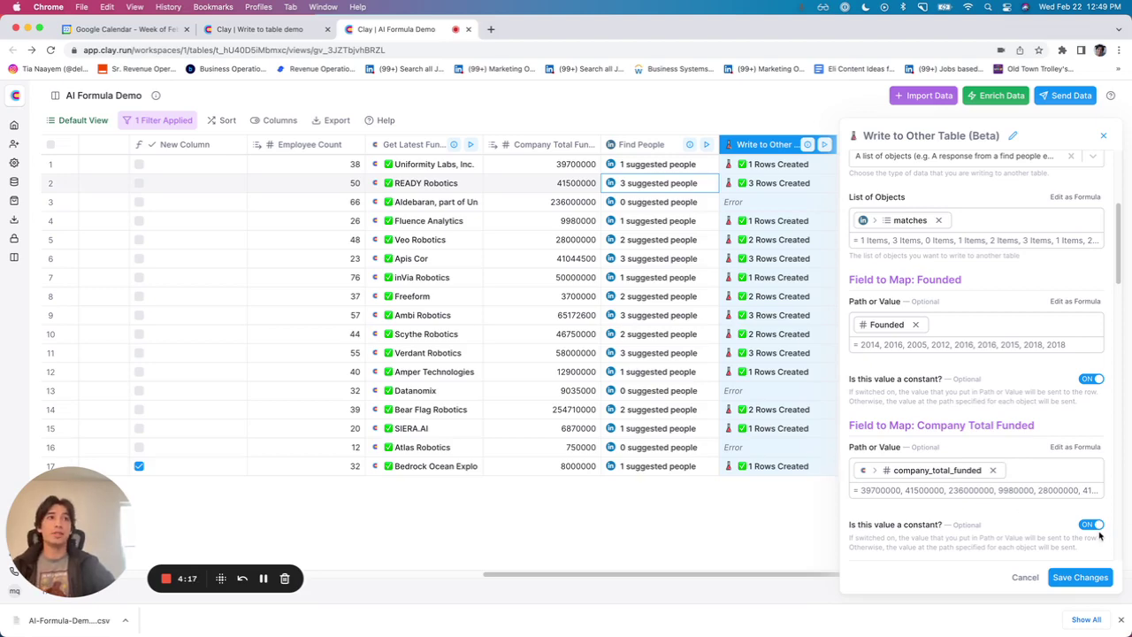
{"action": "scroll", "coordinate": [1021, 470], "scroll_direction": "down", "scroll_amount": 4}
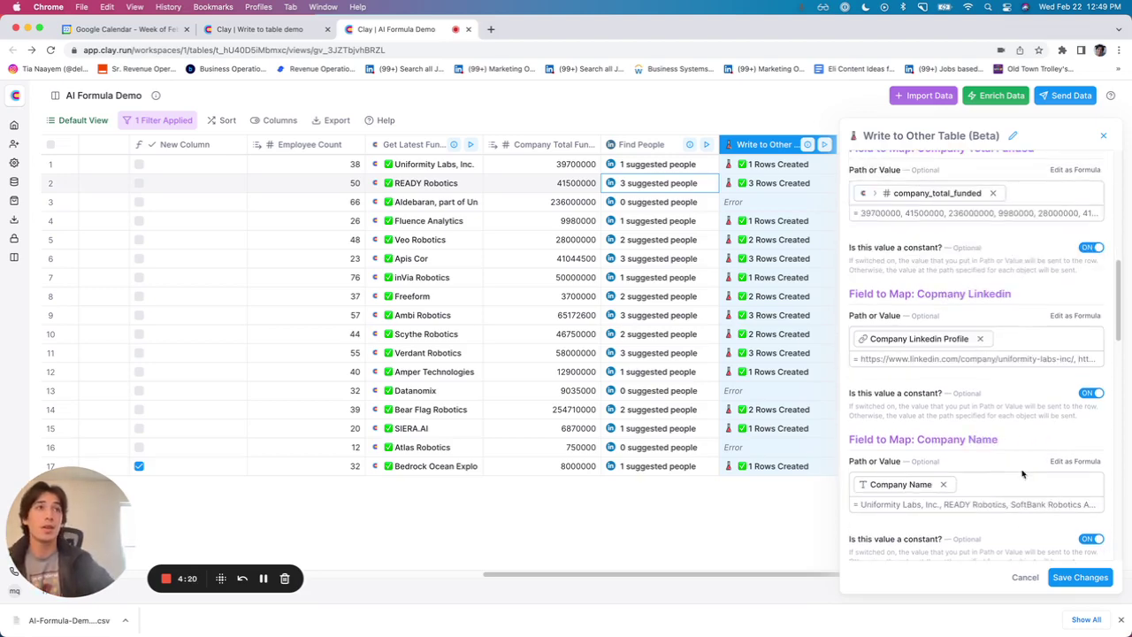
{"action": "scroll", "coordinate": [1020, 475], "scroll_direction": "down", "scroll_amount": 12}
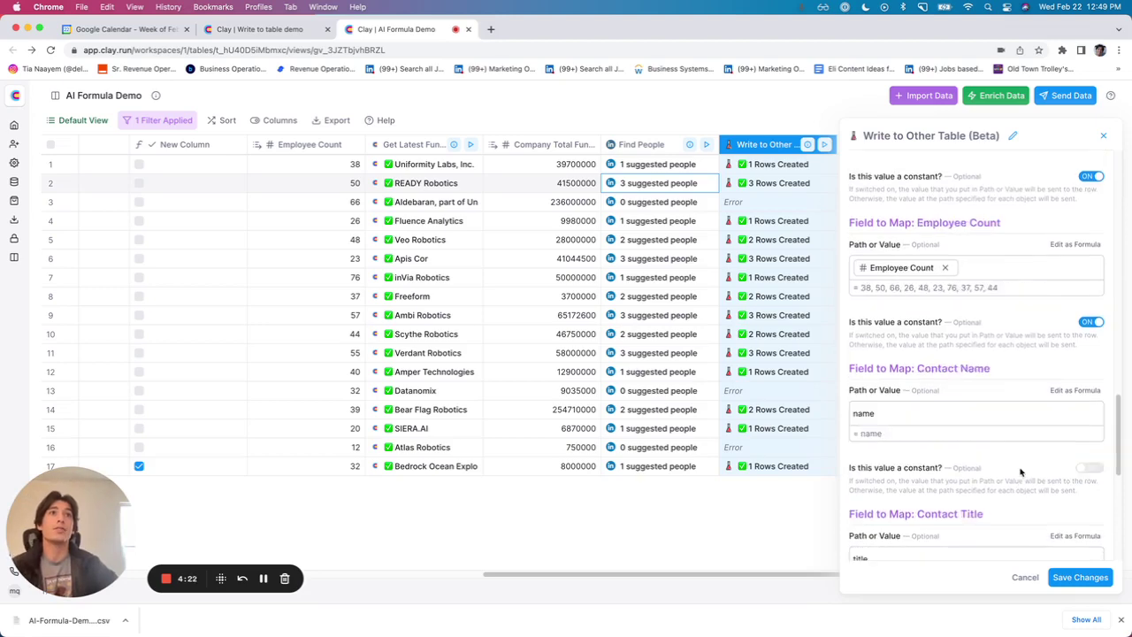
{"action": "scroll", "coordinate": [1021, 473], "scroll_direction": "down", "scroll_amount": 2}
{"action": "scroll", "coordinate": [1020, 468], "scroll_direction": "up", "scroll_amount": 4}
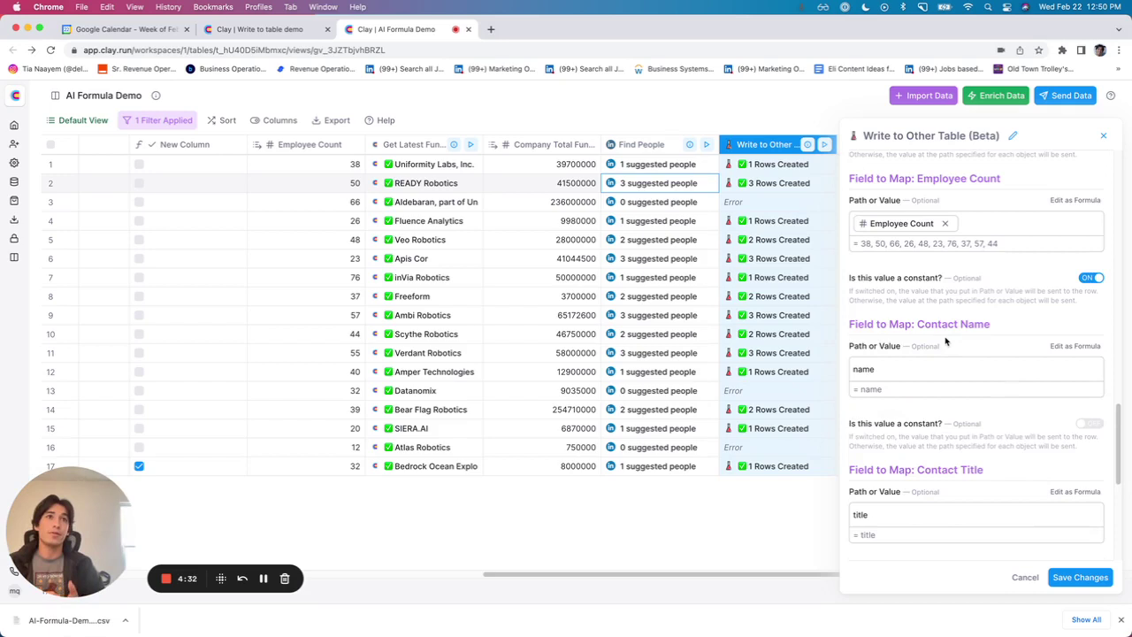
{"action": "scroll", "coordinate": [961, 348], "scroll_direction": "down", "scroll_amount": 3}
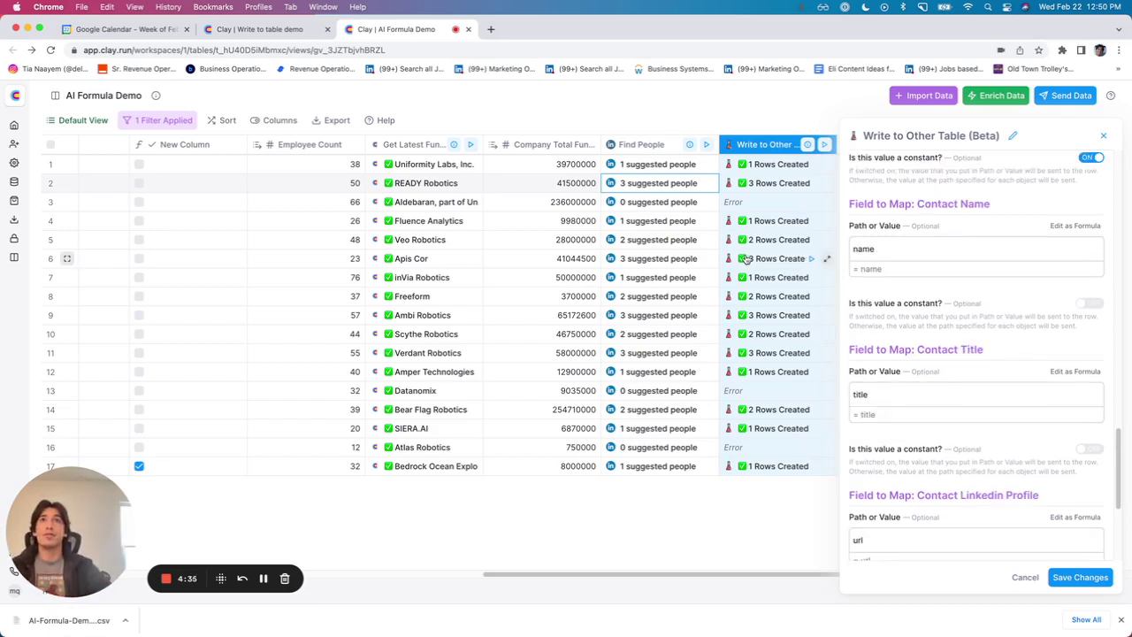
Add the name field of Find People's match 0 to the Contact Name mapping's path or value
{"action": "mouse_move", "coordinate": [698, 186]}
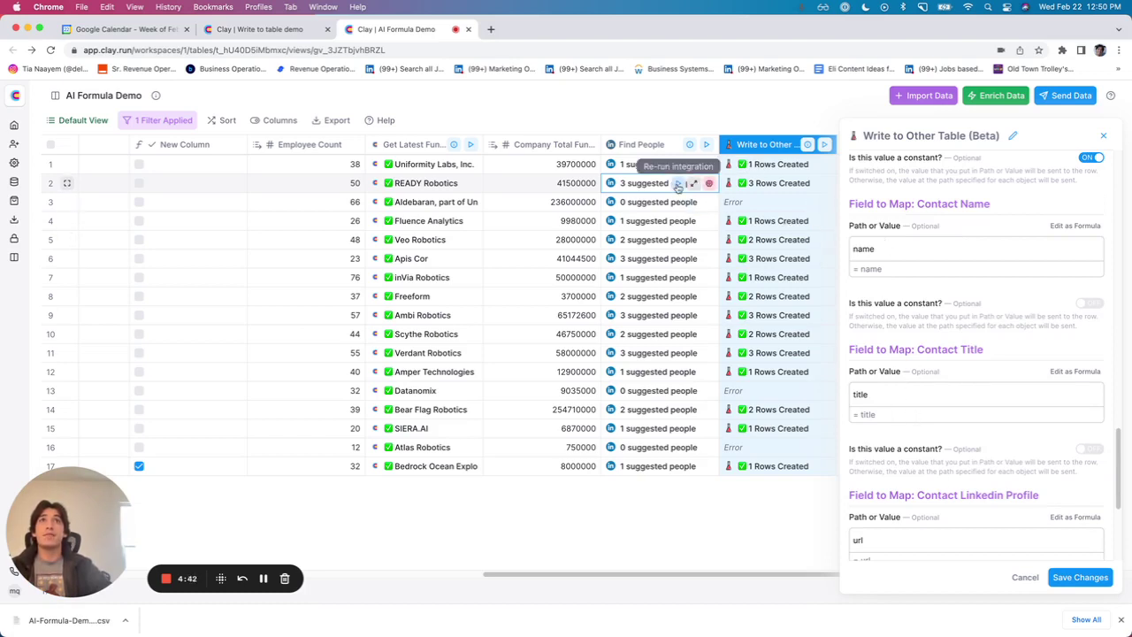
{"action": "left_click", "coordinate": [953, 249]}
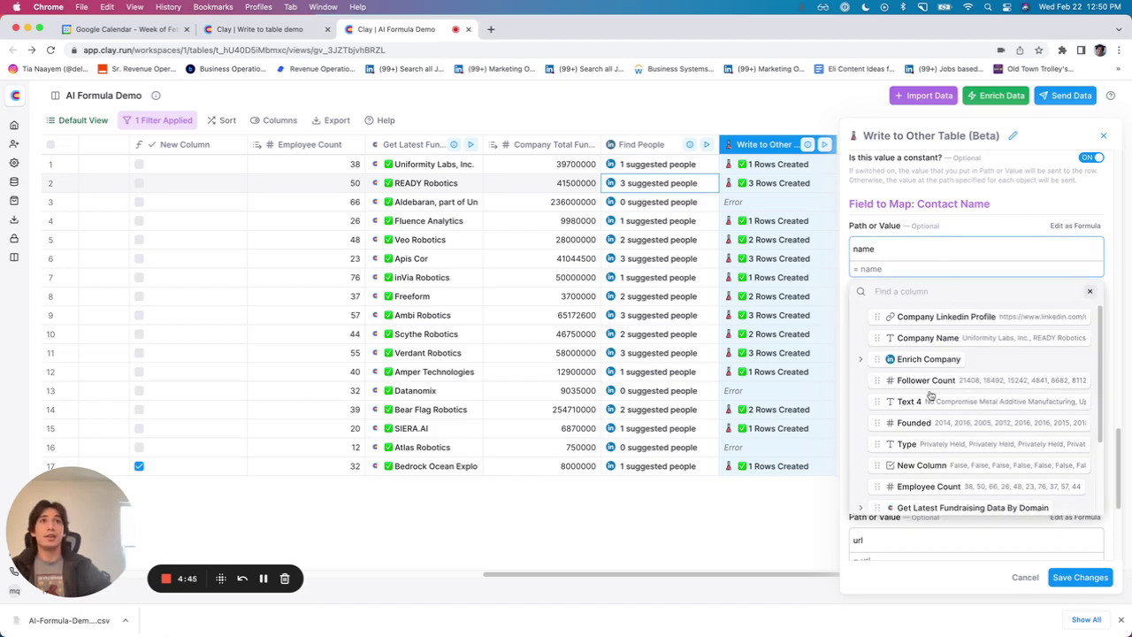
{"action": "scroll", "coordinate": [918, 424], "scroll_direction": "down", "scroll_amount": 2}
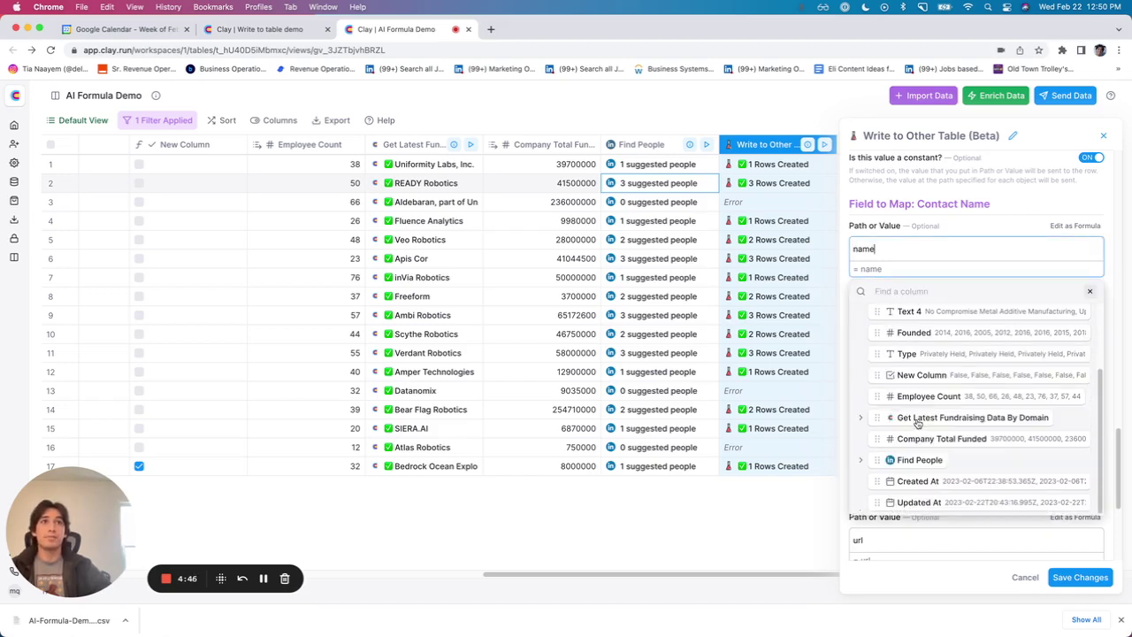
{"action": "left_click", "coordinate": [860, 460]}
{"action": "scroll", "coordinate": [938, 442], "scroll_direction": "down", "scroll_amount": 1}
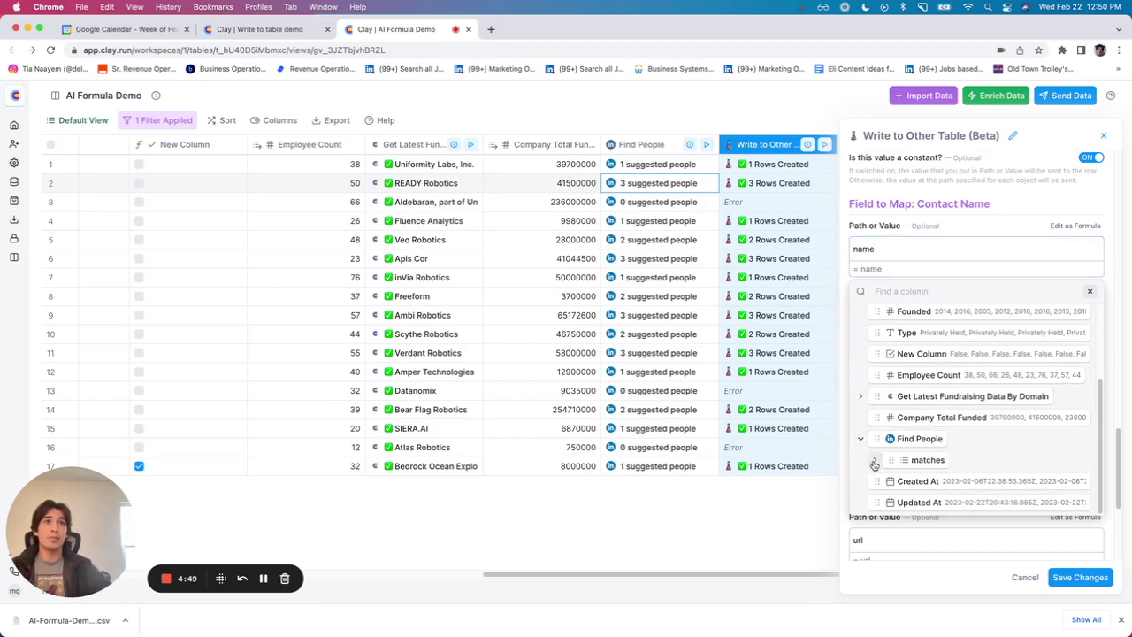
{"action": "left_click", "coordinate": [874, 460]}
{"action": "scroll", "coordinate": [920, 460], "scroll_direction": "down", "scroll_amount": 1}
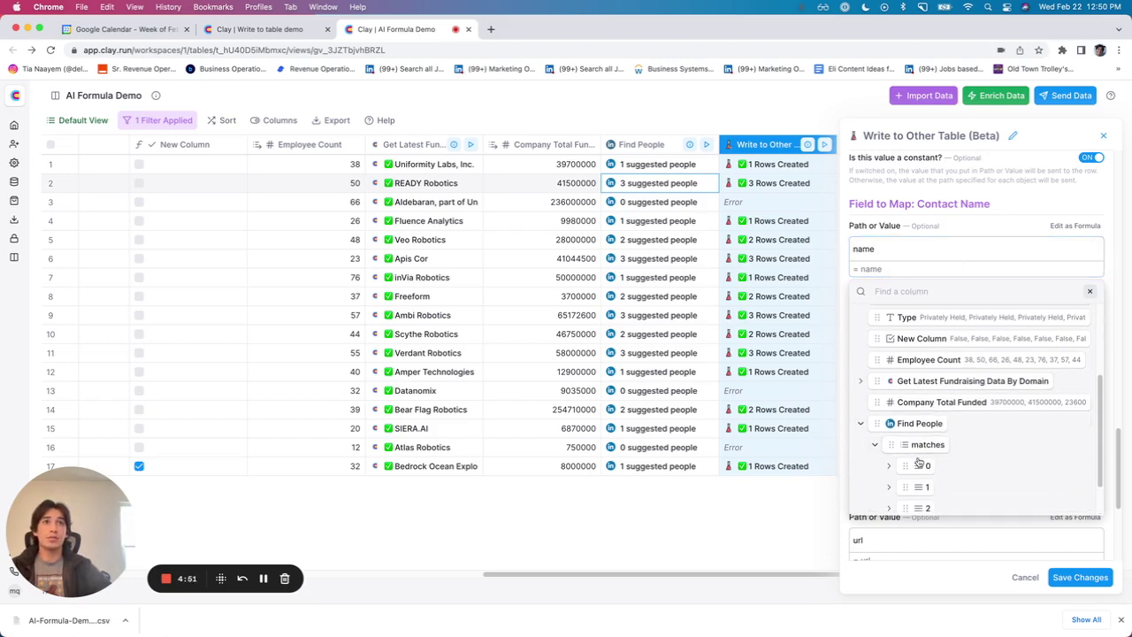
{"action": "left_click", "coordinate": [890, 469]}
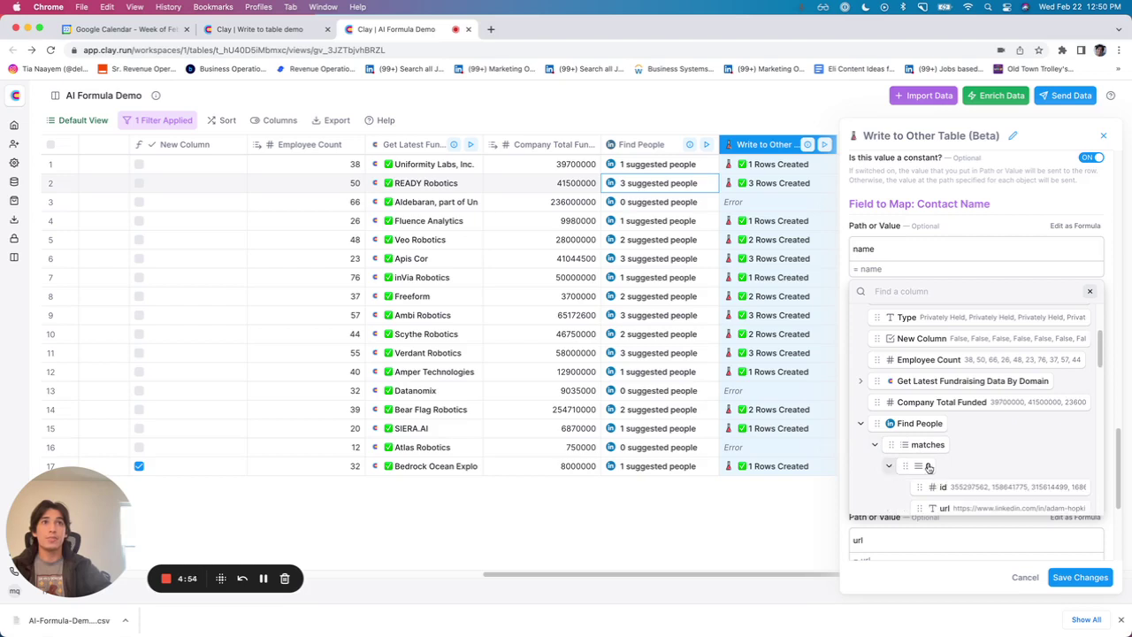
{"action": "scroll", "coordinate": [962, 464], "scroll_direction": "down", "scroll_amount": 3}
{"action": "scroll", "coordinate": [966, 464], "scroll_direction": "down", "scroll_amount": 2}
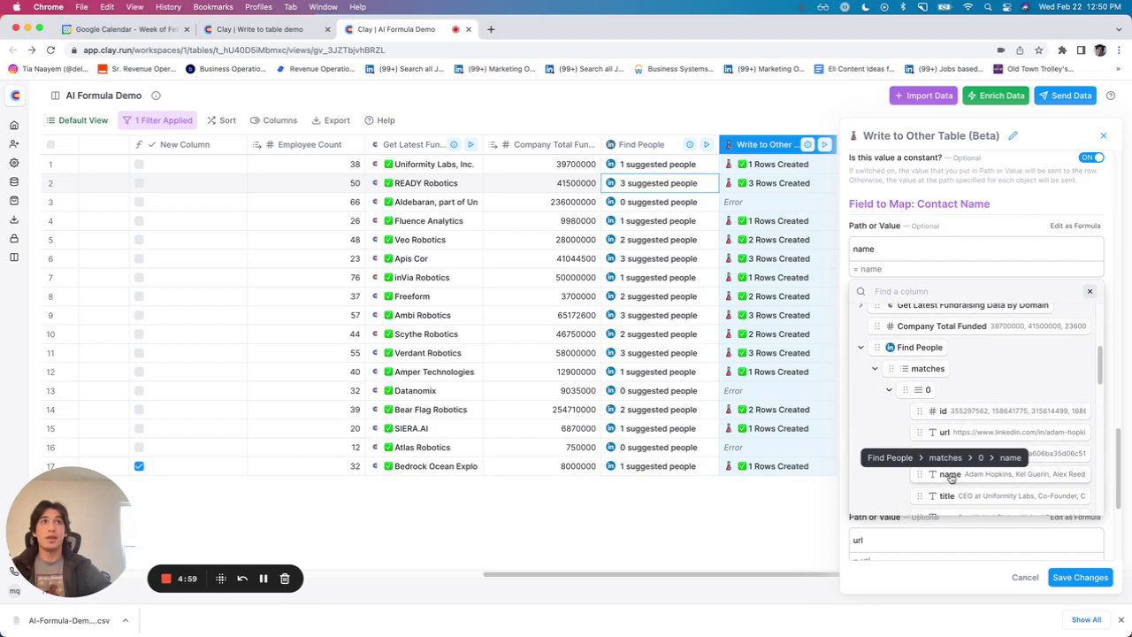
{"action": "left_click", "coordinate": [950, 476]}
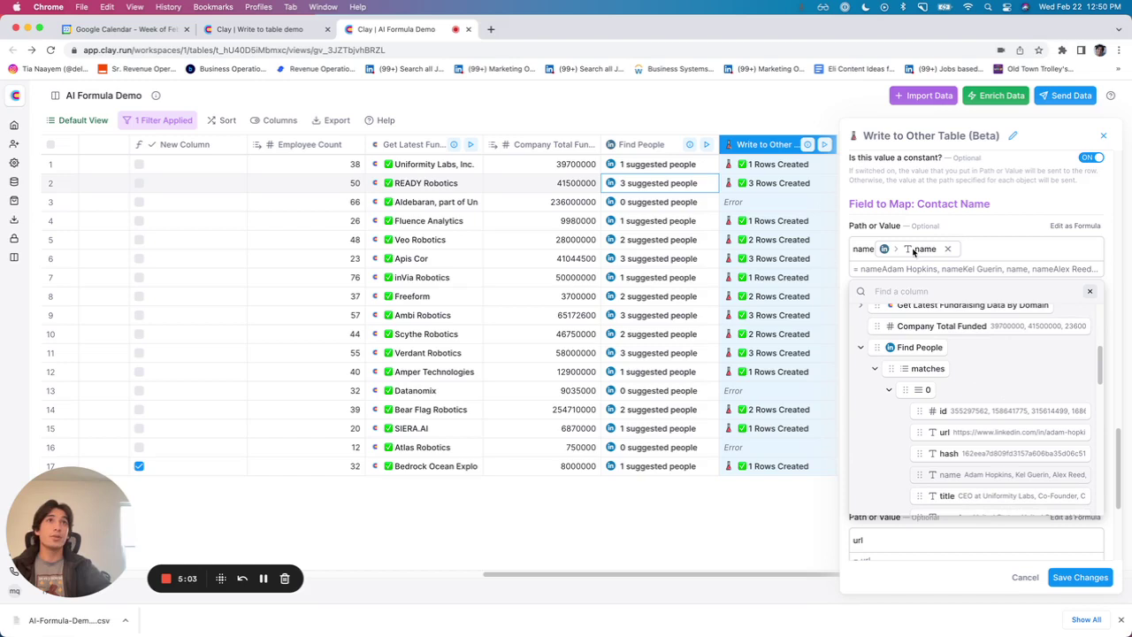
{"action": "left_click", "coordinate": [1090, 291]}
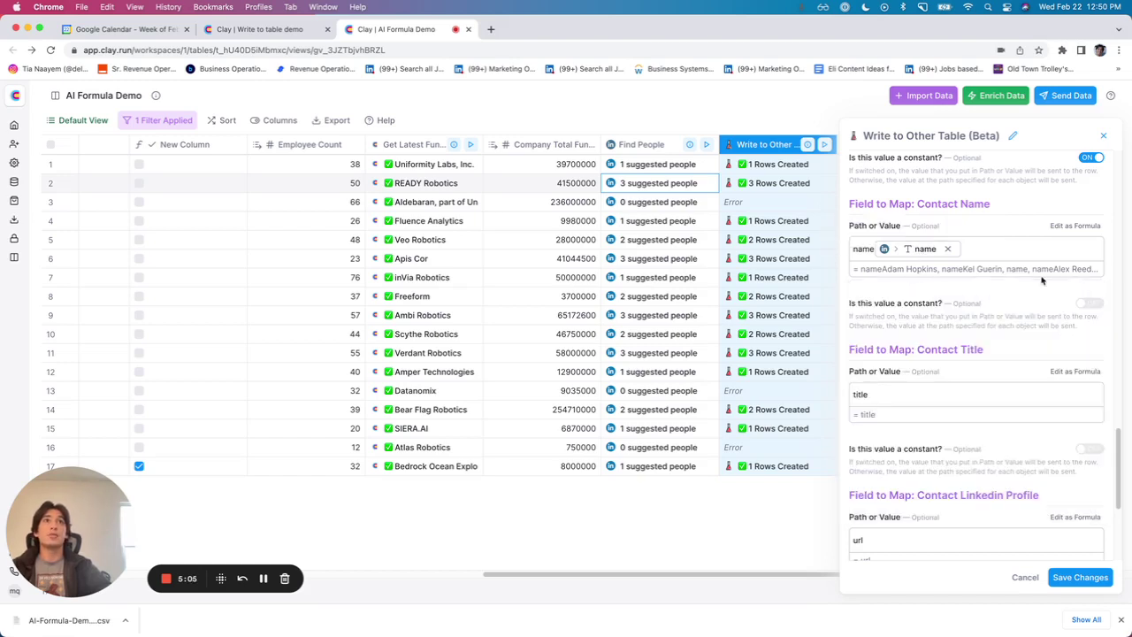
Remove the inserted Find People name reference from the Contact Name mapping's path or value
{"action": "left_click", "coordinate": [949, 250]}
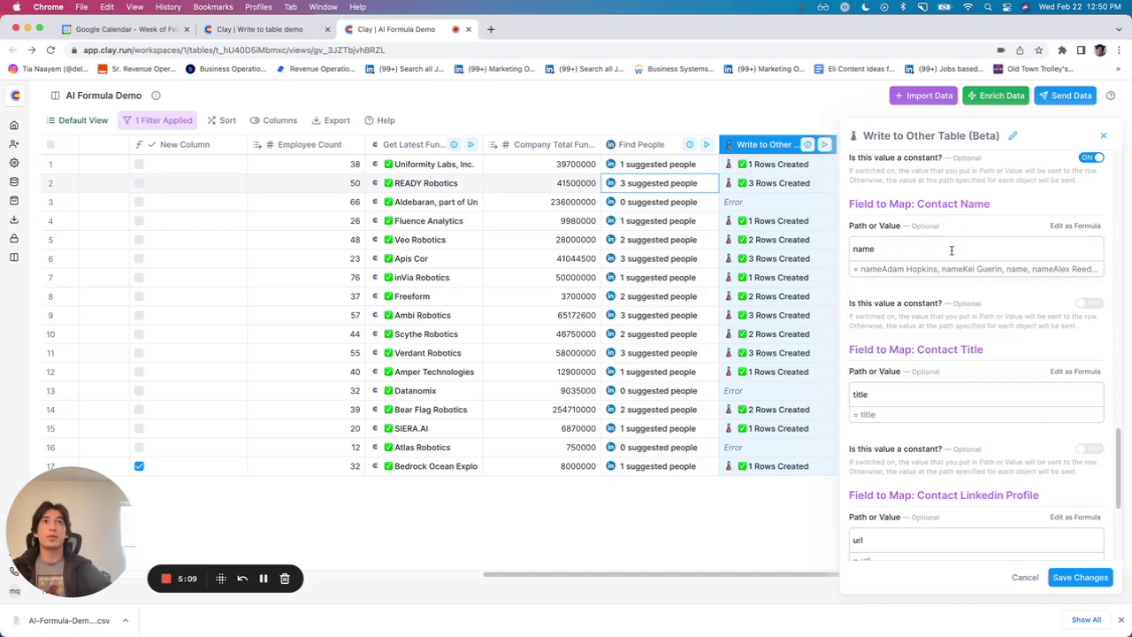
{"action": "left_click", "coordinate": [904, 249]}
{"action": "left_click", "coordinate": [942, 232]}
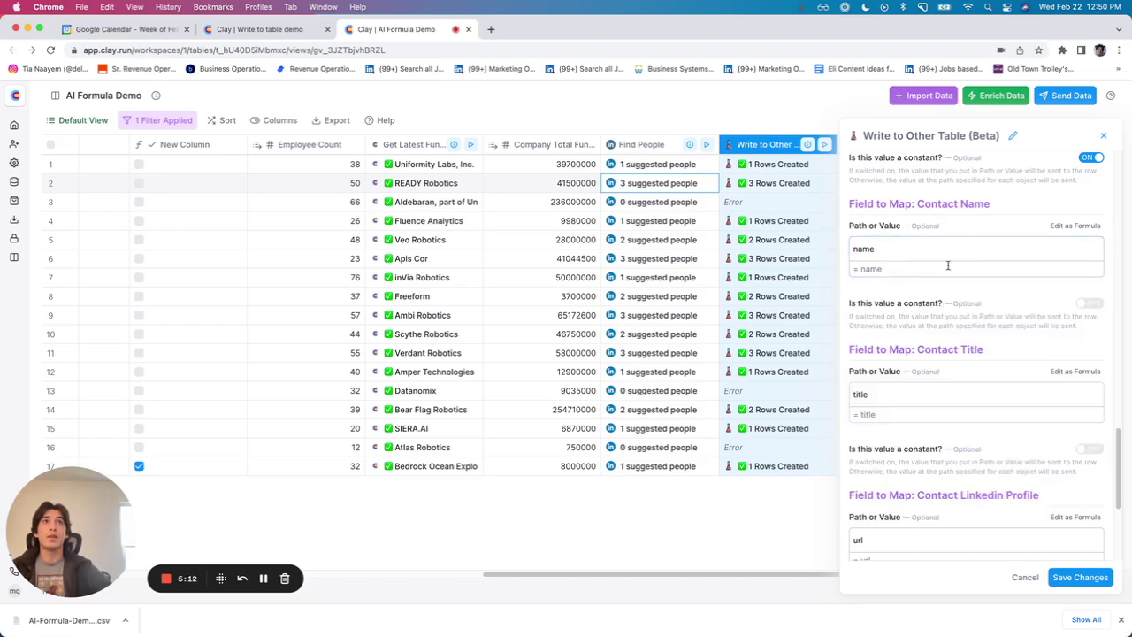
Inspect the fields inside Find People's match 0 as sources for the Contact Title mapping, and close the column picker
{"action": "scroll", "coordinate": [967, 372], "scroll_direction": "down", "scroll_amount": 1}
{"action": "left_click", "coordinate": [936, 373]}
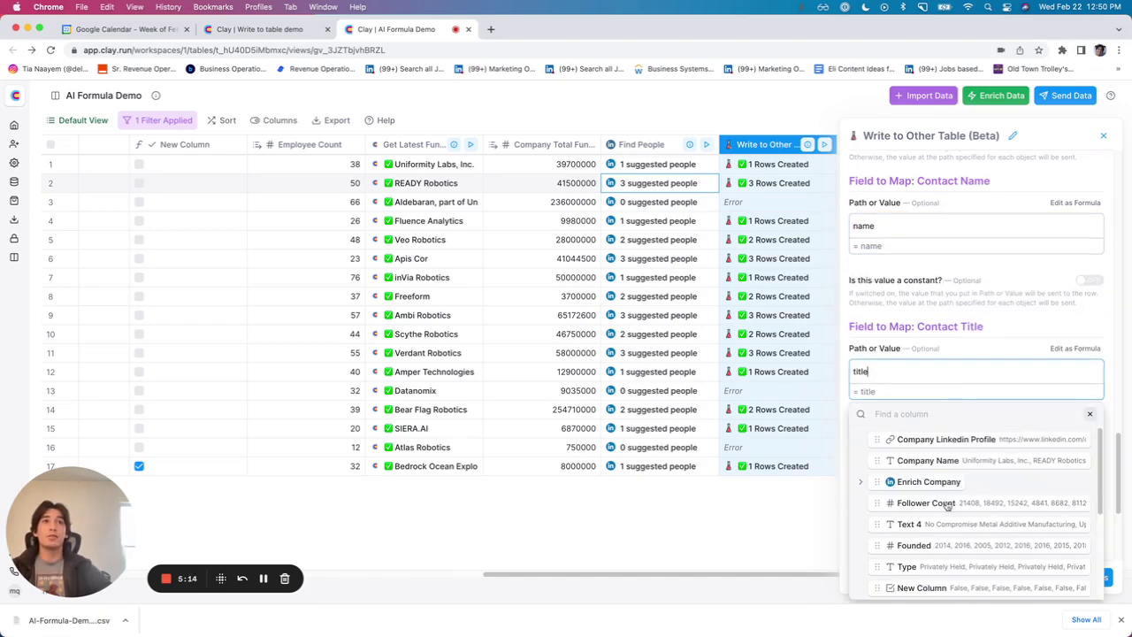
{"action": "scroll", "coordinate": [942, 518], "scroll_direction": "down", "scroll_amount": 3}
{"action": "left_click", "coordinate": [861, 544]}
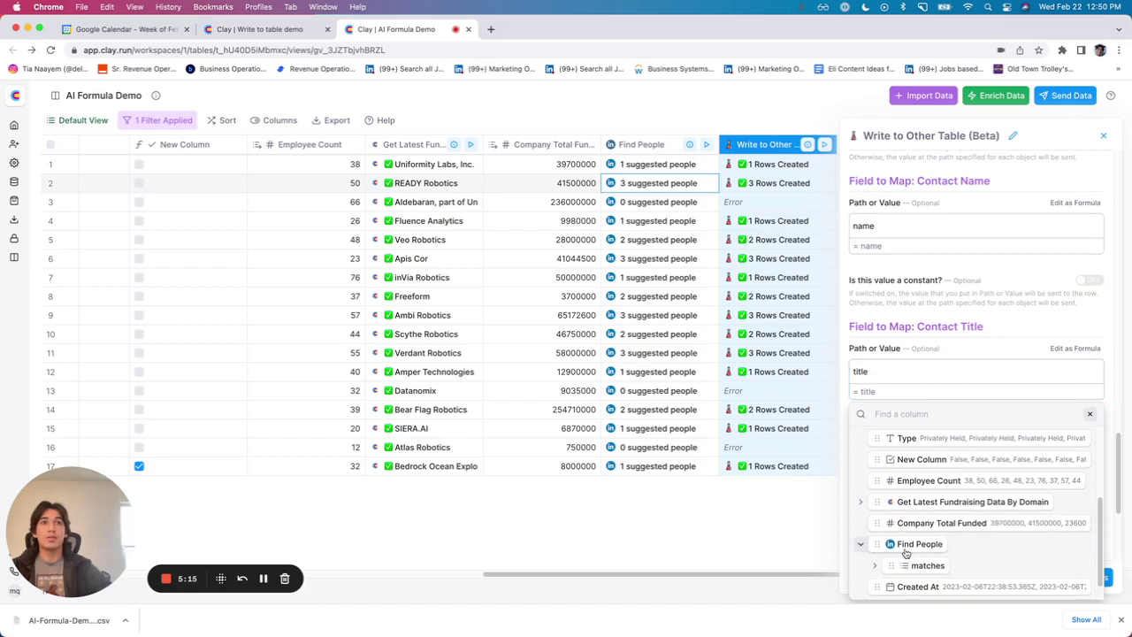
{"action": "left_click", "coordinate": [875, 566]}
{"action": "scroll", "coordinate": [906, 563], "scroll_direction": "down", "scroll_amount": 1}
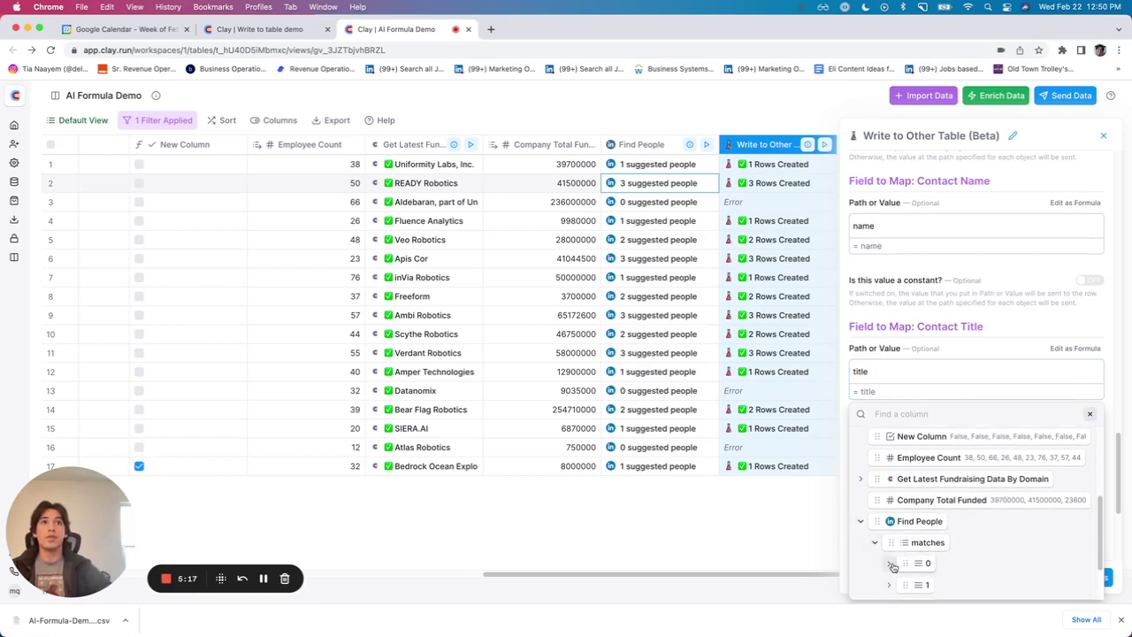
{"action": "left_click", "coordinate": [890, 564]}
{"action": "scroll", "coordinate": [938, 566], "scroll_direction": "down", "scroll_amount": 3}
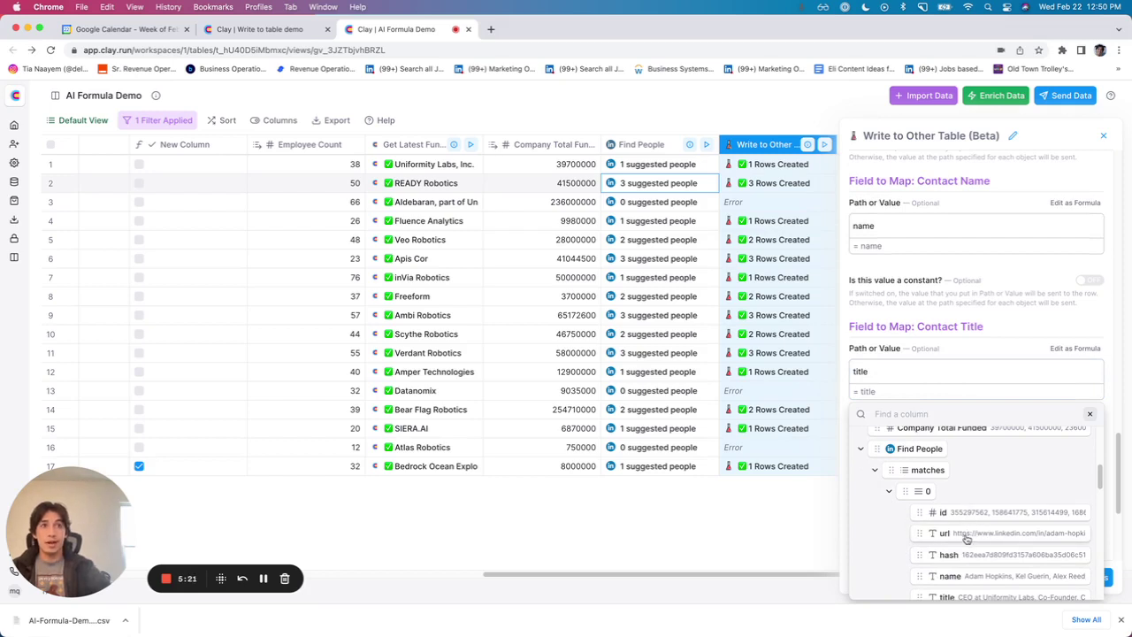
{"action": "left_click", "coordinate": [1090, 413]}
Examine the path entries of the Contact Linkedin Profile and Contact Title mappings
{"action": "scroll", "coordinate": [1000, 444], "scroll_direction": "down", "scroll_amount": 2}
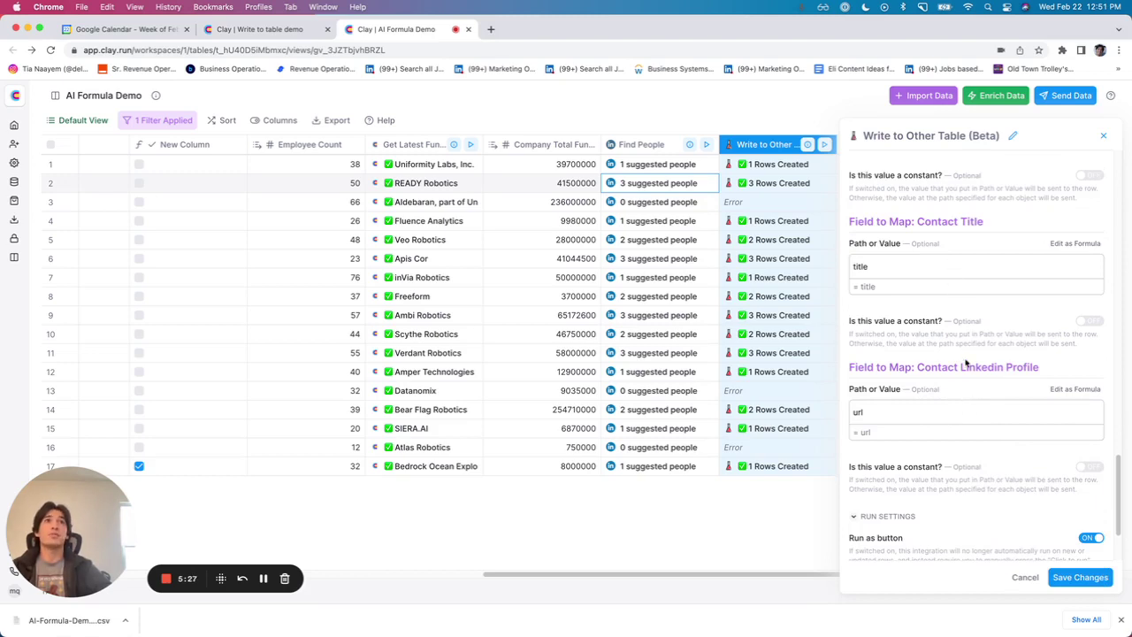
{"action": "left_click", "coordinate": [936, 411]}
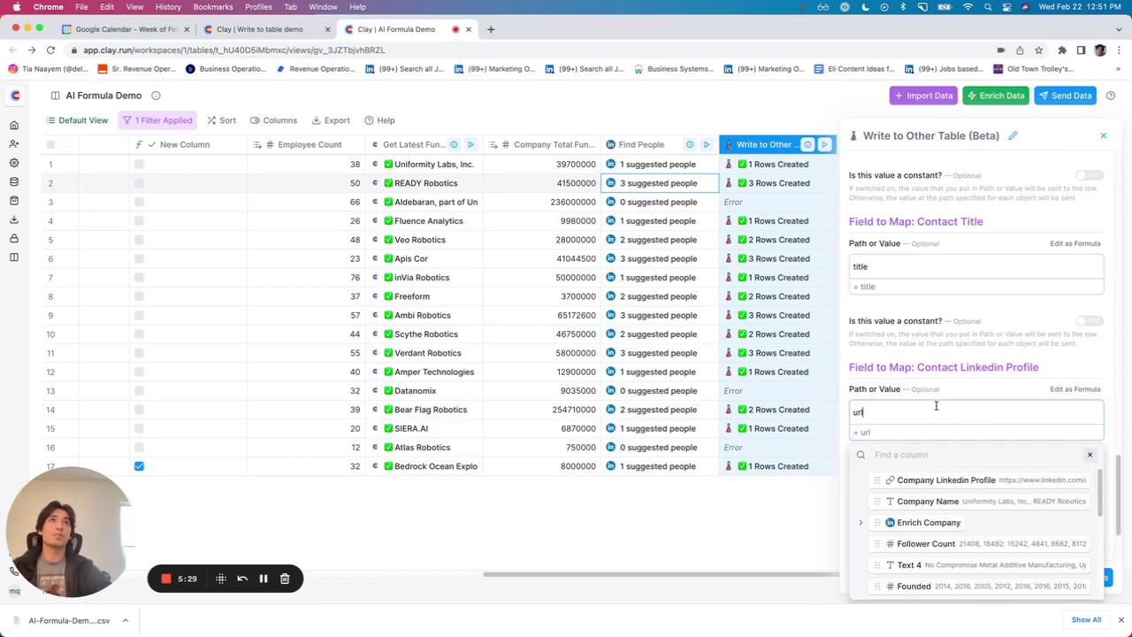
{"action": "left_click", "coordinate": [932, 266]}
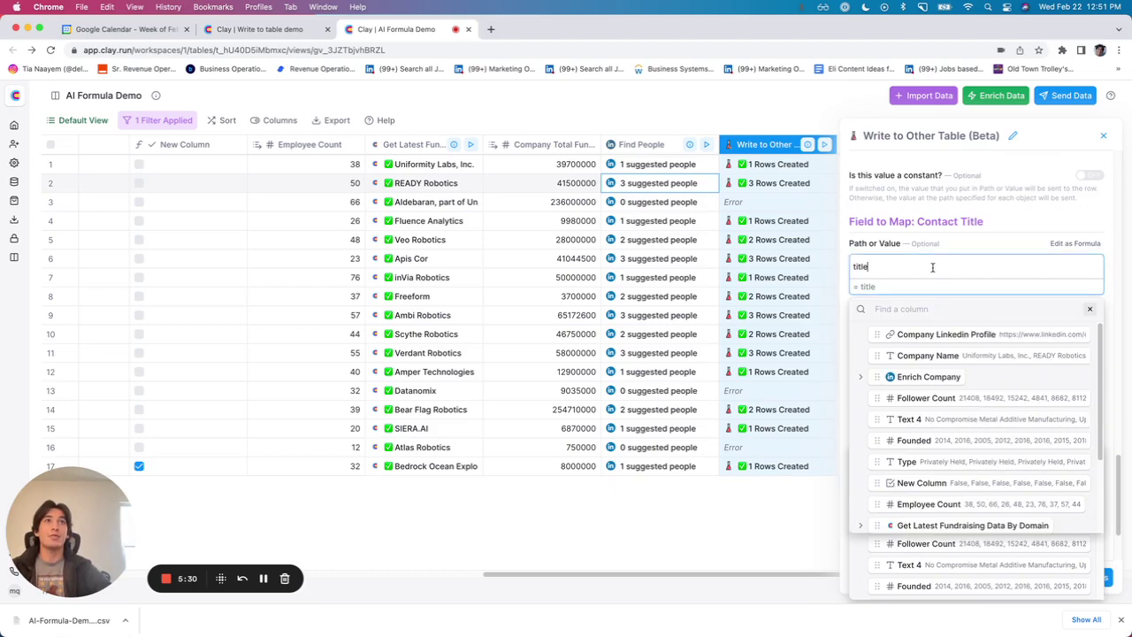
Close the column picker and examine the Run as button setting in the Write to Other Table column's run settings
{"action": "left_click", "coordinate": [1092, 309]}
{"action": "scroll", "coordinate": [1011, 364], "scroll_direction": "down", "scroll_amount": 3}
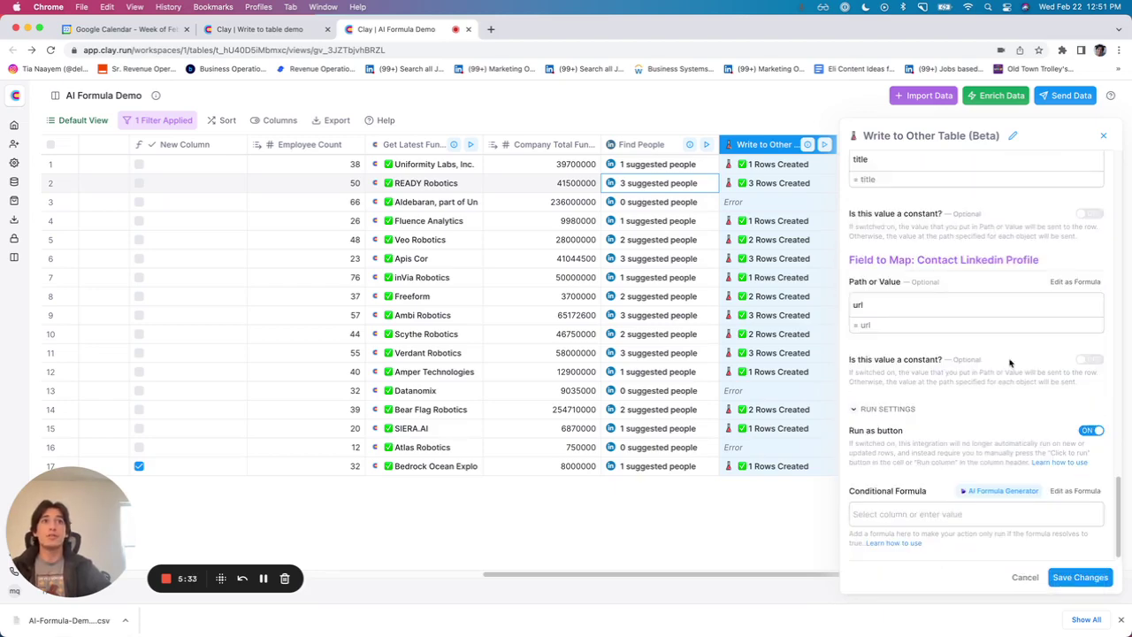
{"action": "scroll", "coordinate": [1028, 409], "scroll_direction": "down", "scroll_amount": 1}
{"action": "left_click", "coordinate": [1090, 427]}
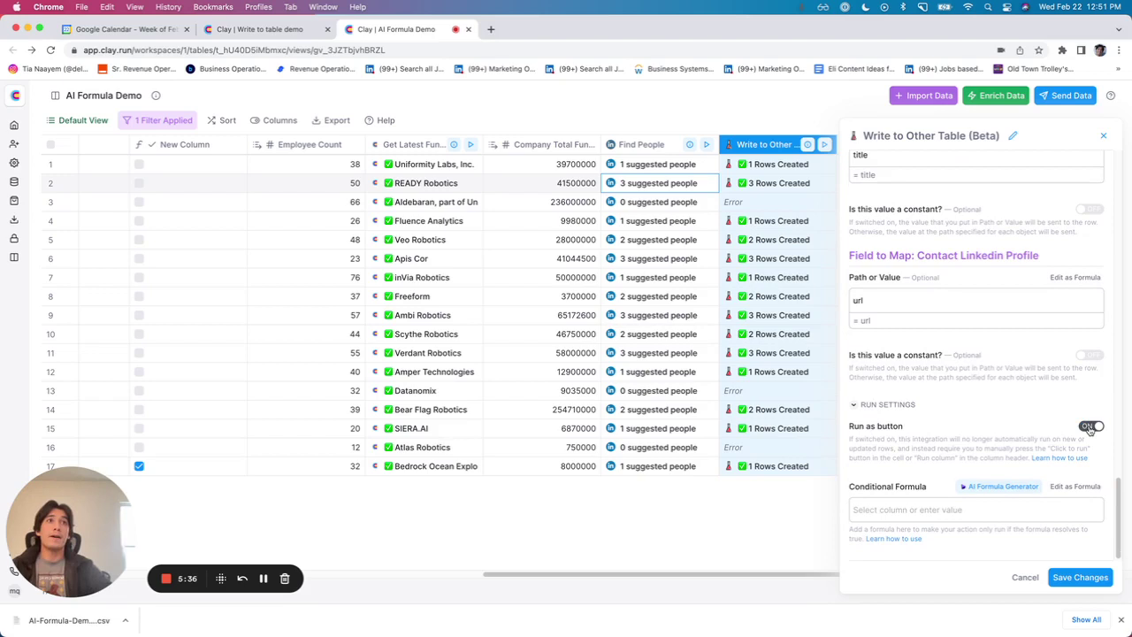
{"action": "left_click", "coordinate": [1085, 426]}
{"action": "scroll", "coordinate": [1042, 381], "scroll_direction": "up", "scroll_amount": 1}
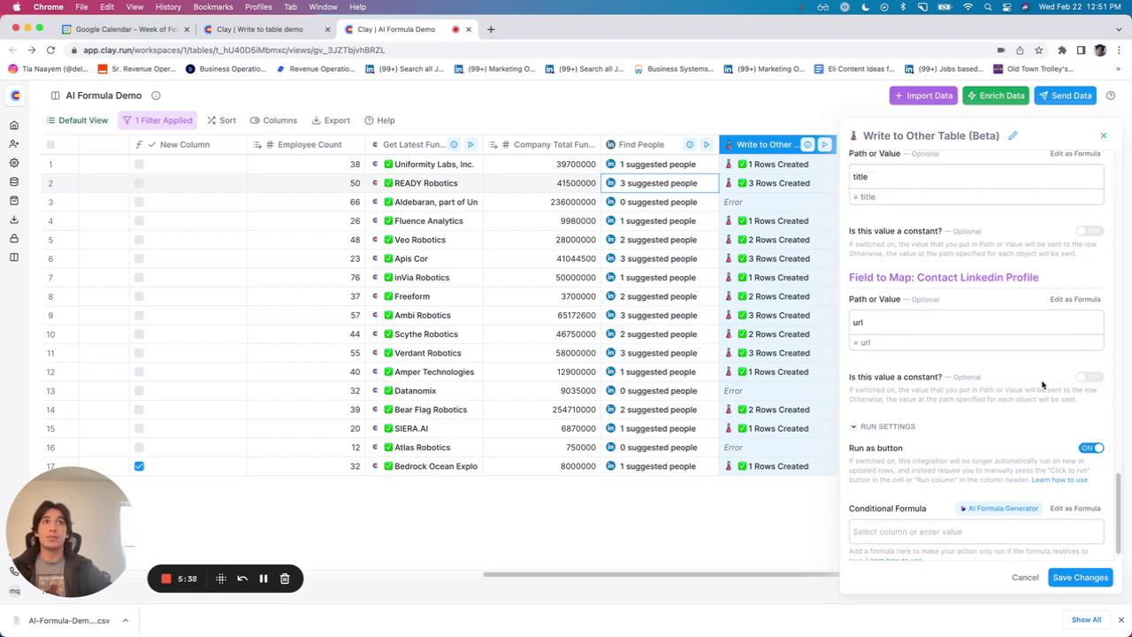
Keep url as the Contact Linkedin Profile mapping's path and save the Write to Other Table column's settings
{"action": "left_click", "coordinate": [940, 340]}
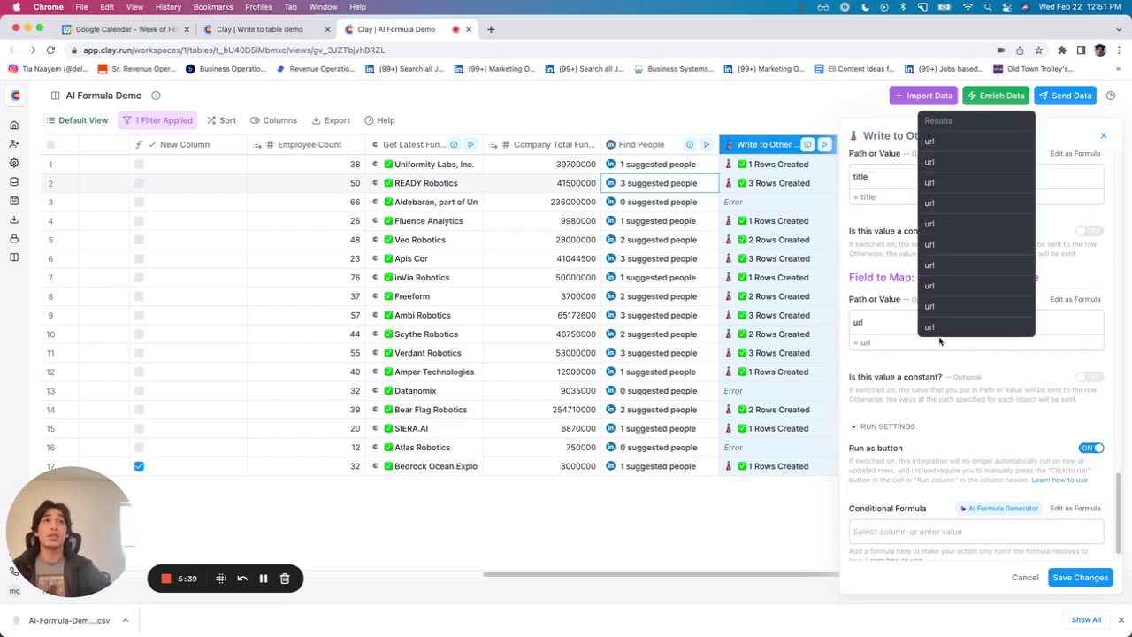
{"action": "left_click", "coordinate": [891, 357]}
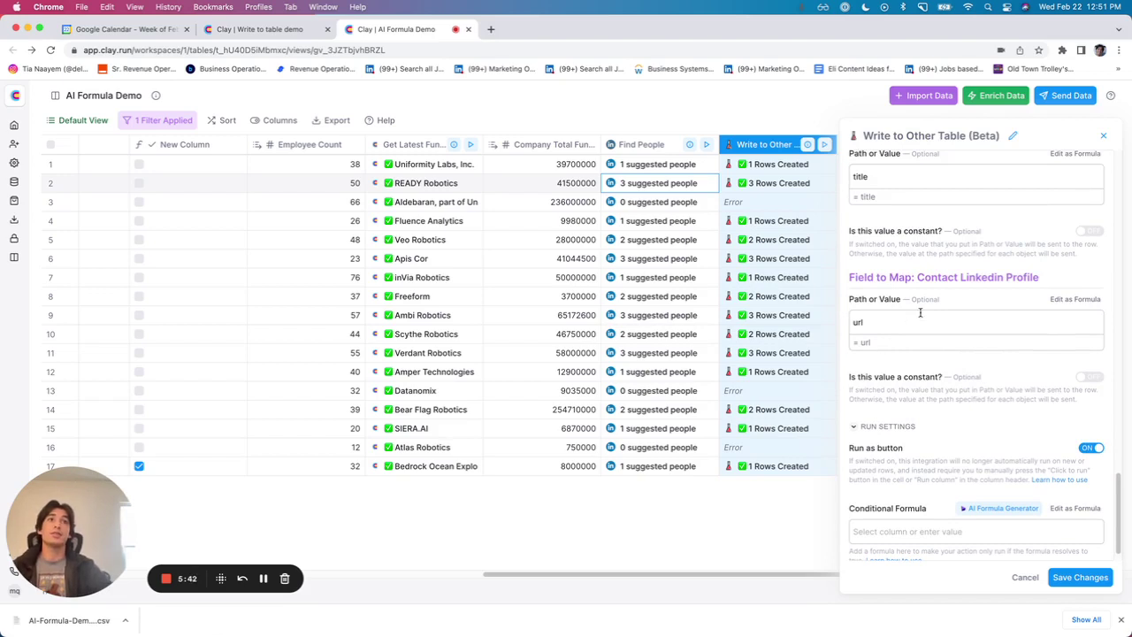
{"action": "left_click", "coordinate": [1097, 579]}
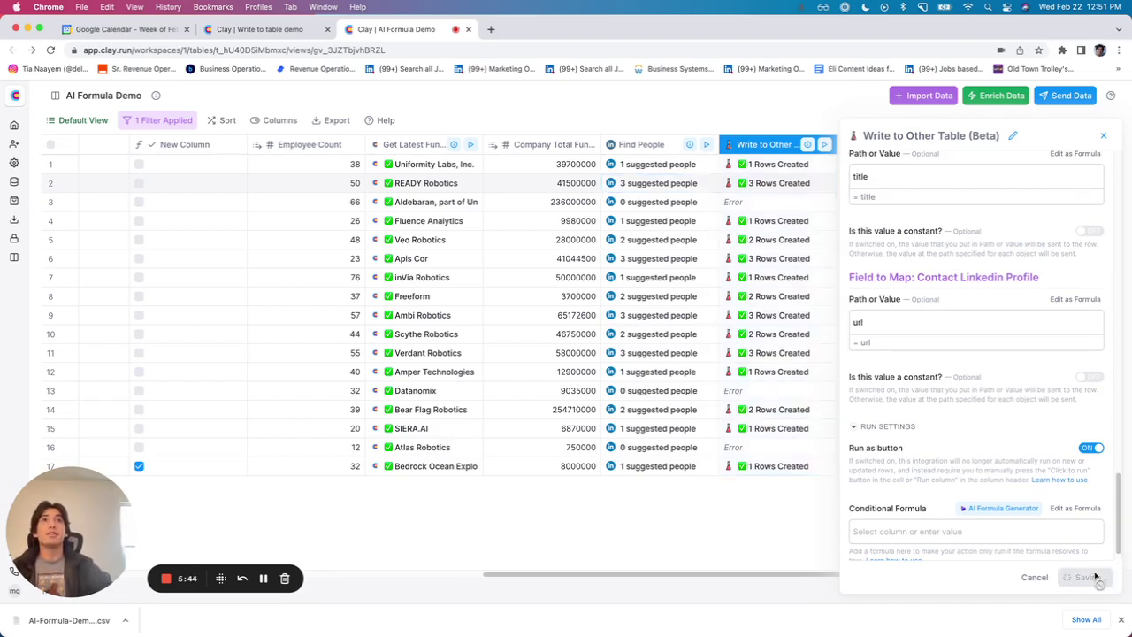
Run the Write to Other Table column in the AI Formula Demo table
{"action": "left_click", "coordinate": [824, 145]}
{"action": "left_click", "coordinate": [770, 144]}
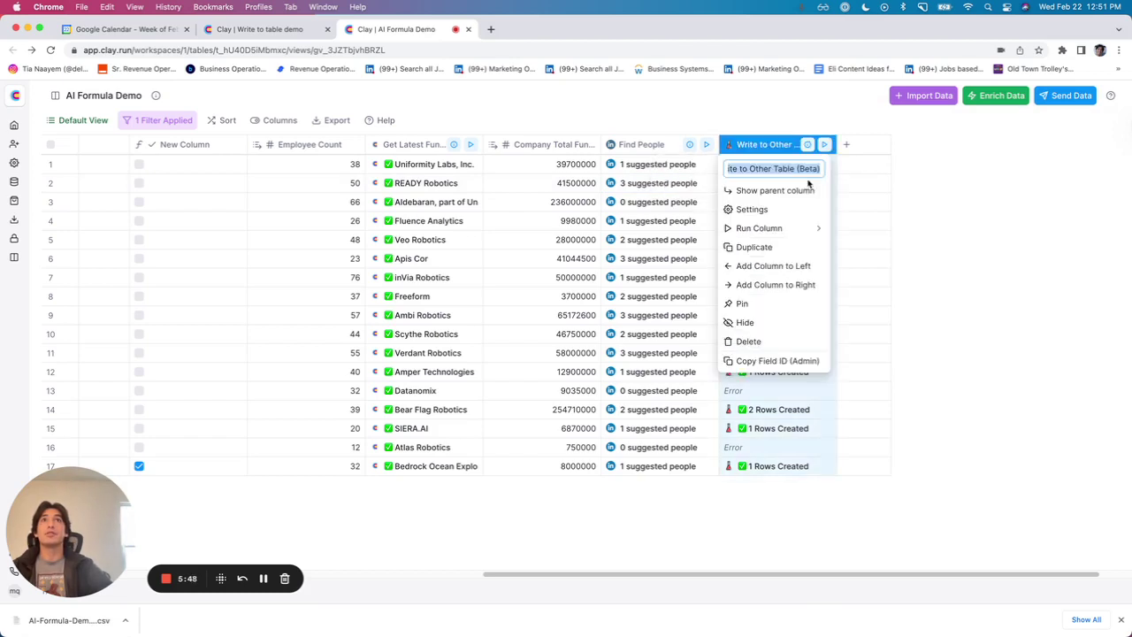
{"action": "left_click", "coordinate": [713, 106]}
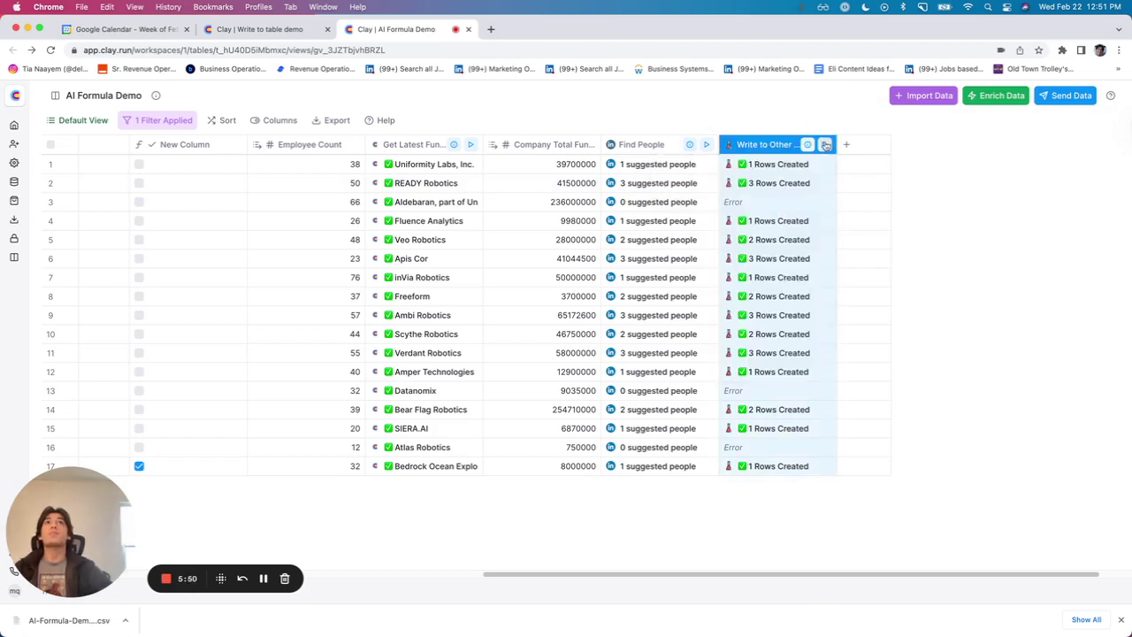
{"action": "left_click", "coordinate": [823, 144]}
{"action": "left_click", "coordinate": [786, 180]}
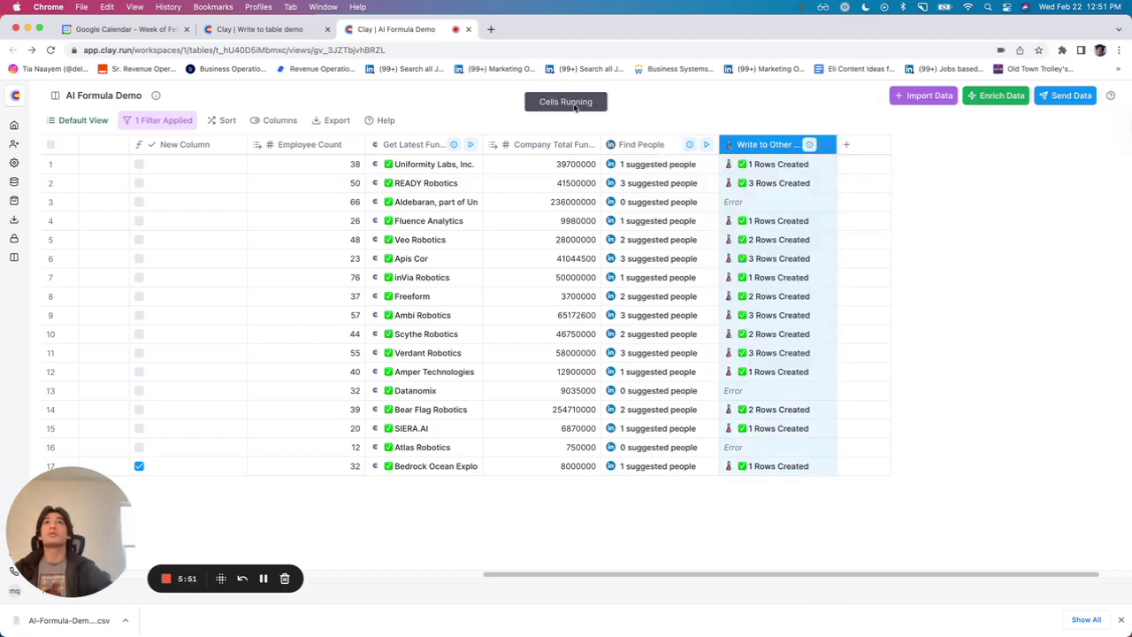
Reload the Write to table demo table and examine the written company and contact values across its columns
{"action": "left_click", "coordinate": [252, 30]}
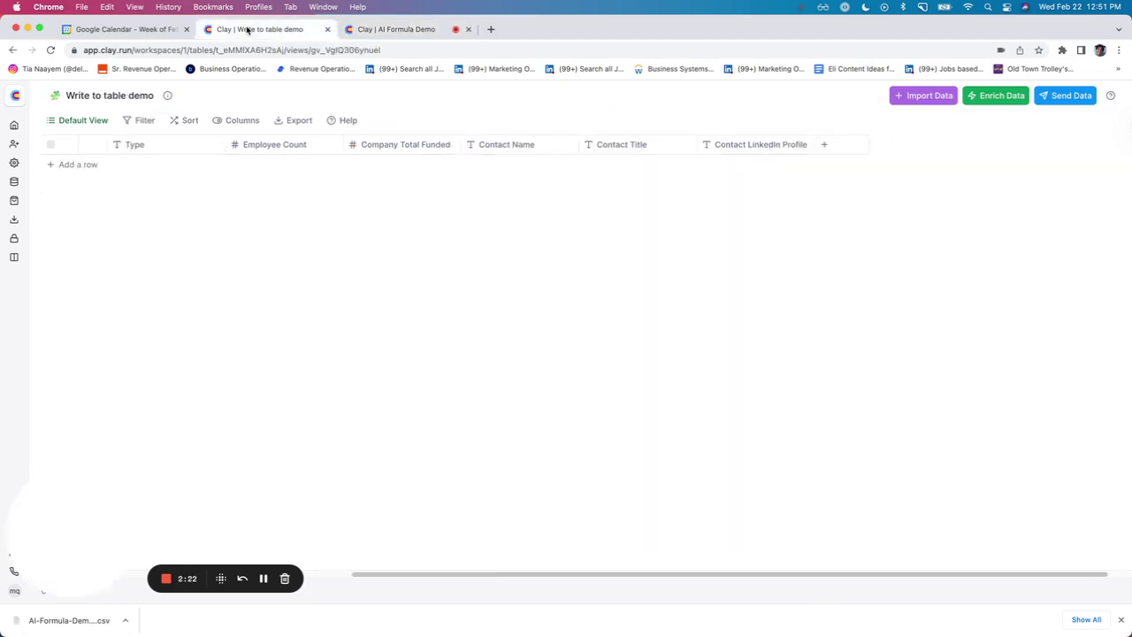
{"action": "left_click", "coordinate": [415, 36]}
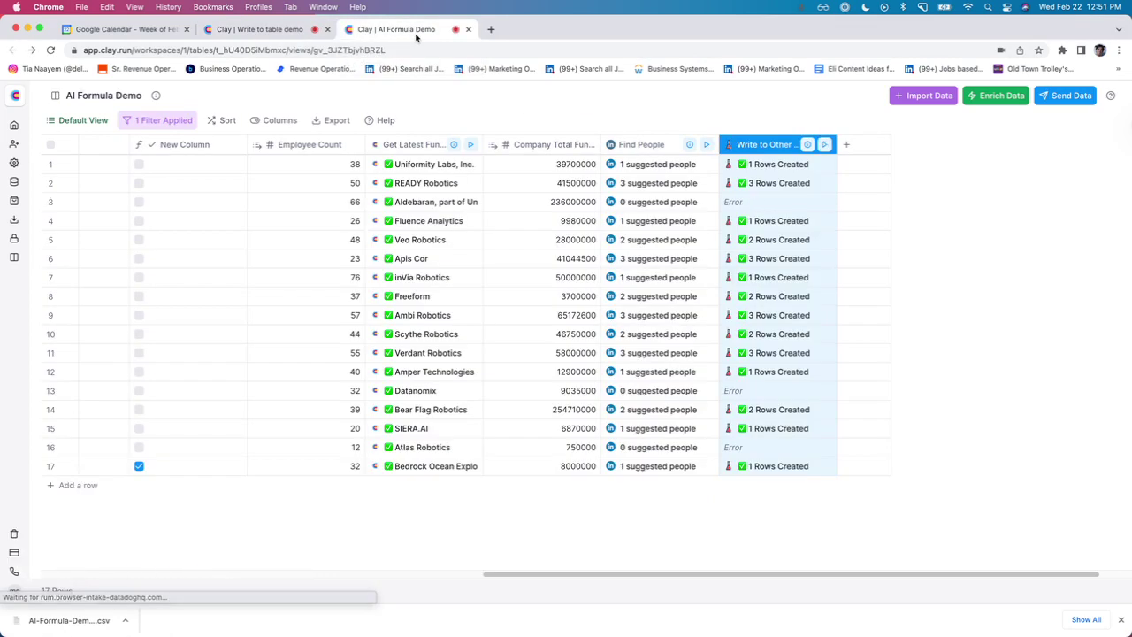
{"action": "left_click", "coordinate": [293, 31]}
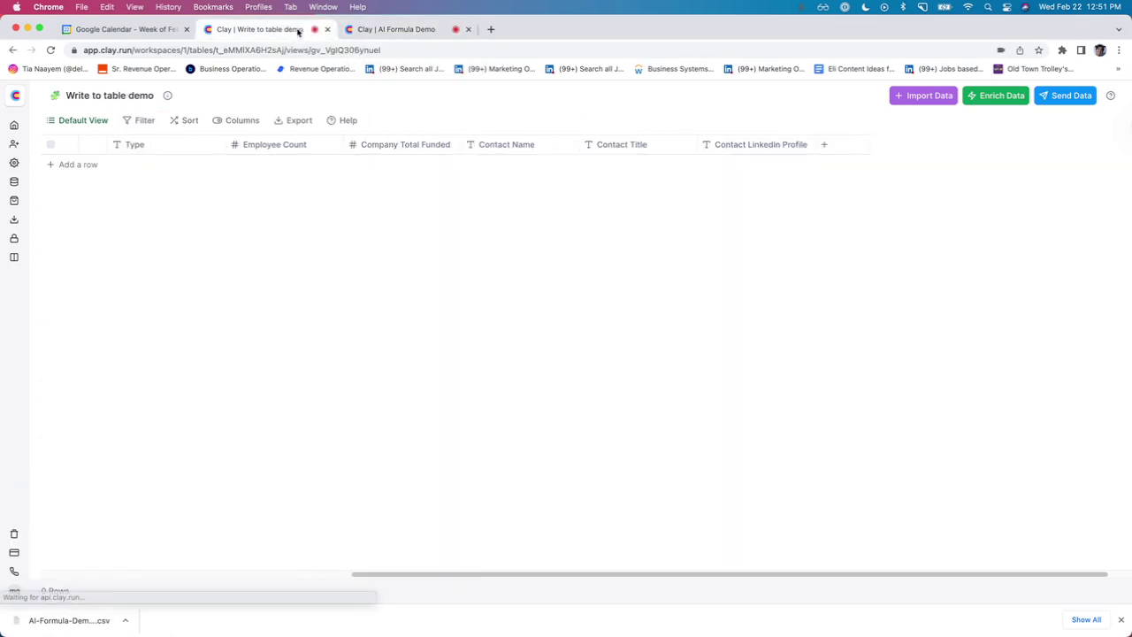
{"action": "left_click", "coordinate": [51, 51]}
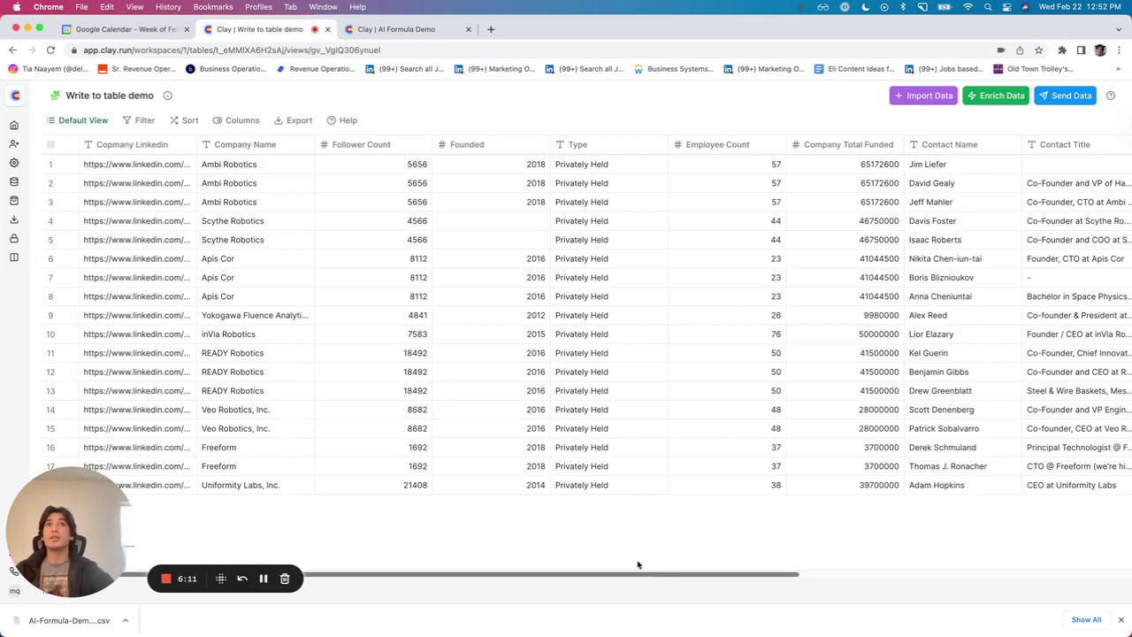
{"action": "left_click_drag", "start_coordinate": [639, 574], "coordinate": [1017, 574]}
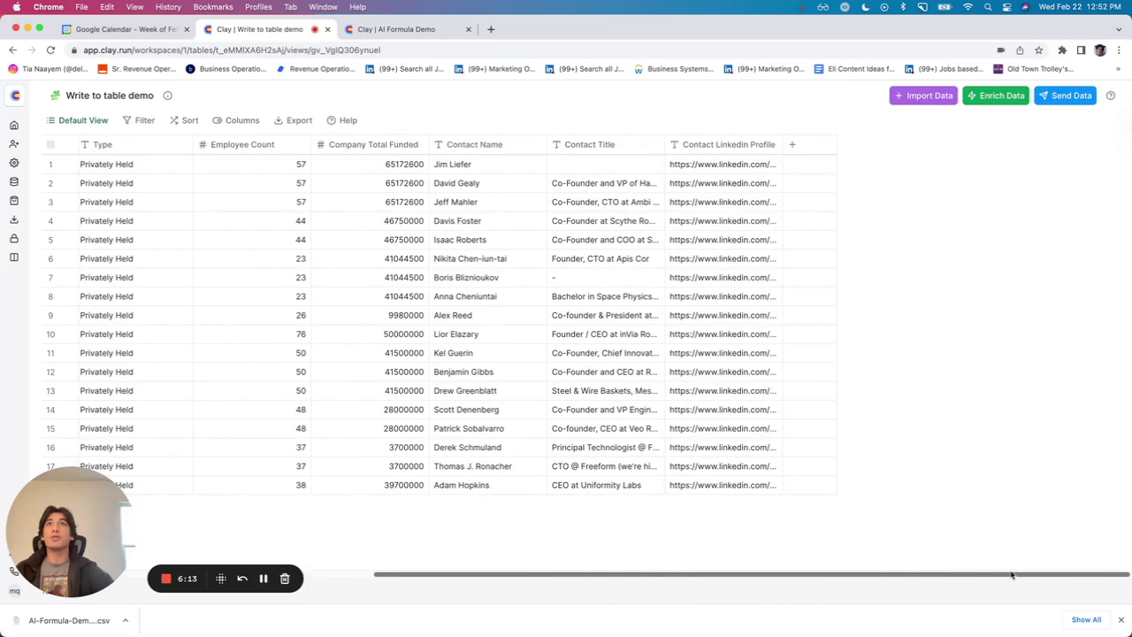
Reorder the Write to table demo columns so Contact Name, Contact Title and Contact Linkedin Profile come first, and return to the AI Formula Demo table
{"action": "left_click", "coordinate": [232, 121]}
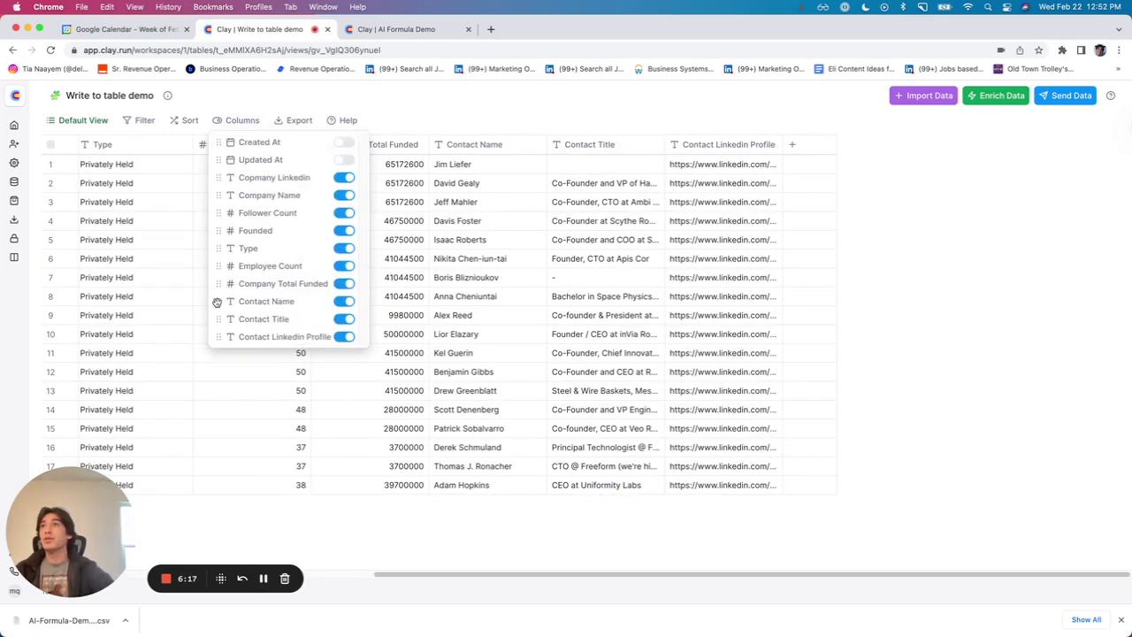
{"action": "left_click_drag", "start_coordinate": [219, 302], "coordinate": [232, 177]}
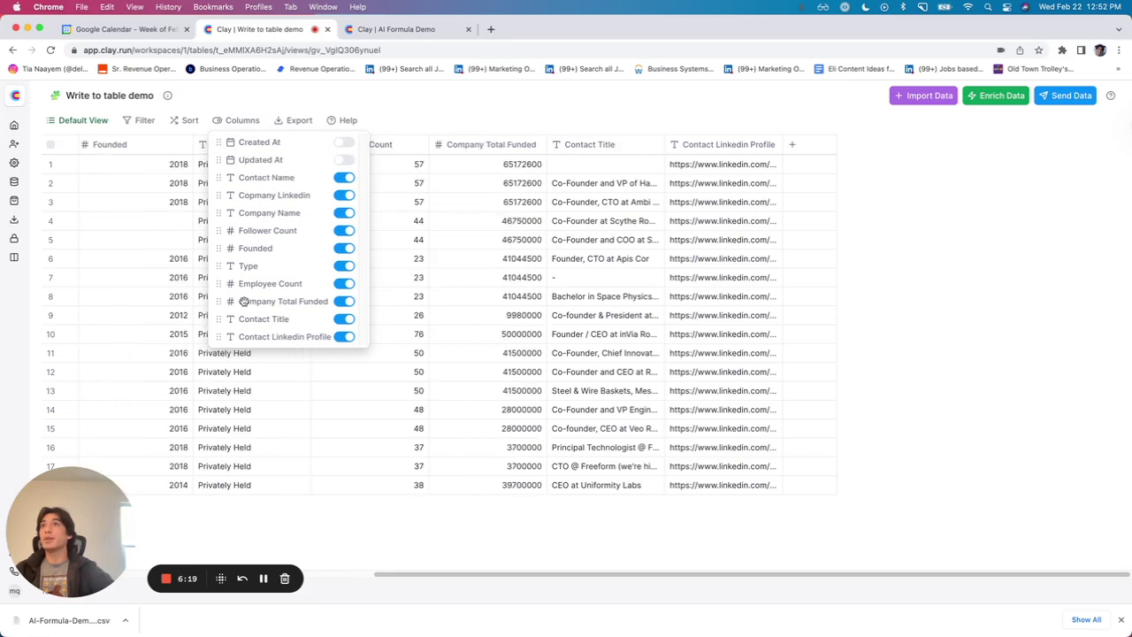
{"action": "left_click_drag", "start_coordinate": [221, 317], "coordinate": [226, 216]}
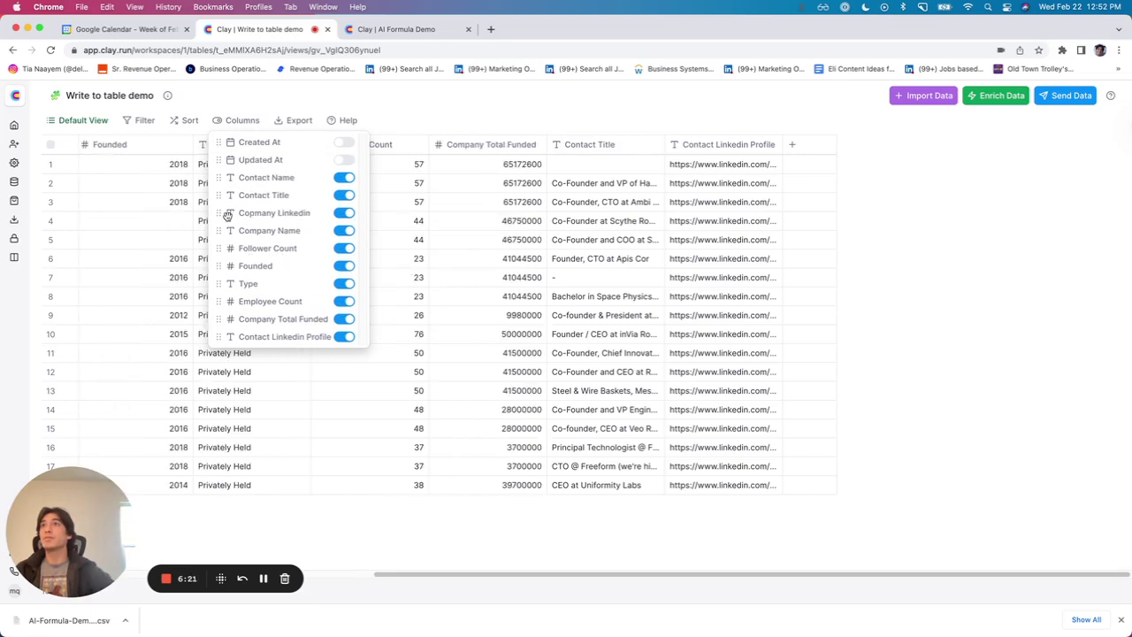
{"action": "left_click_drag", "start_coordinate": [219, 341], "coordinate": [224, 212]}
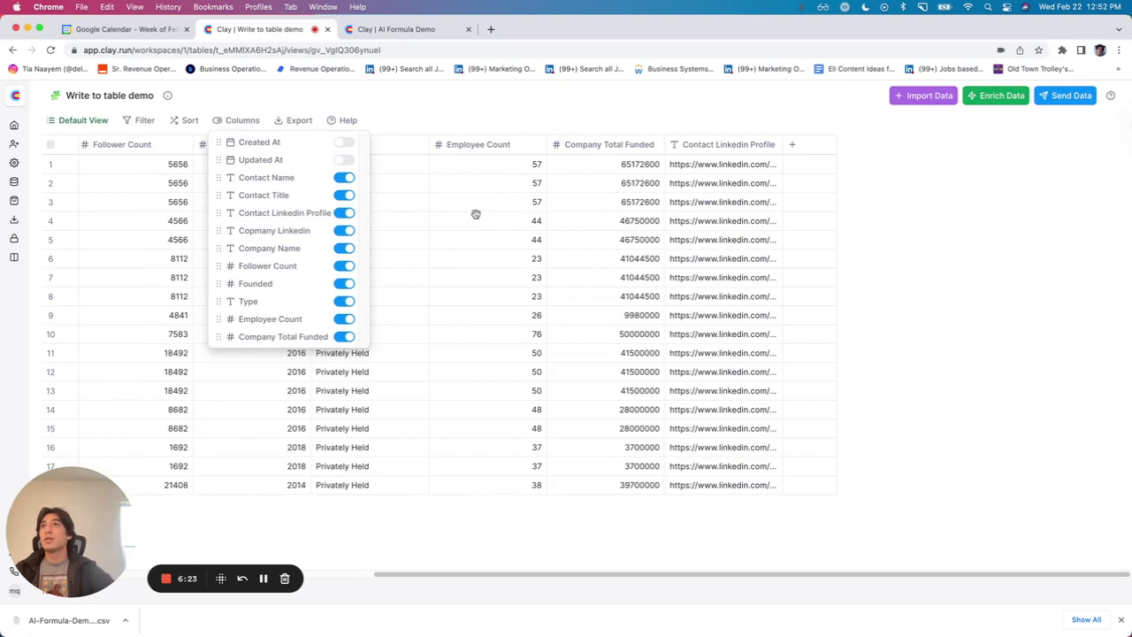
{"action": "left_click", "coordinate": [994, 271]}
{"action": "left_click_drag", "start_coordinate": [897, 576], "coordinate": [802, 559]}
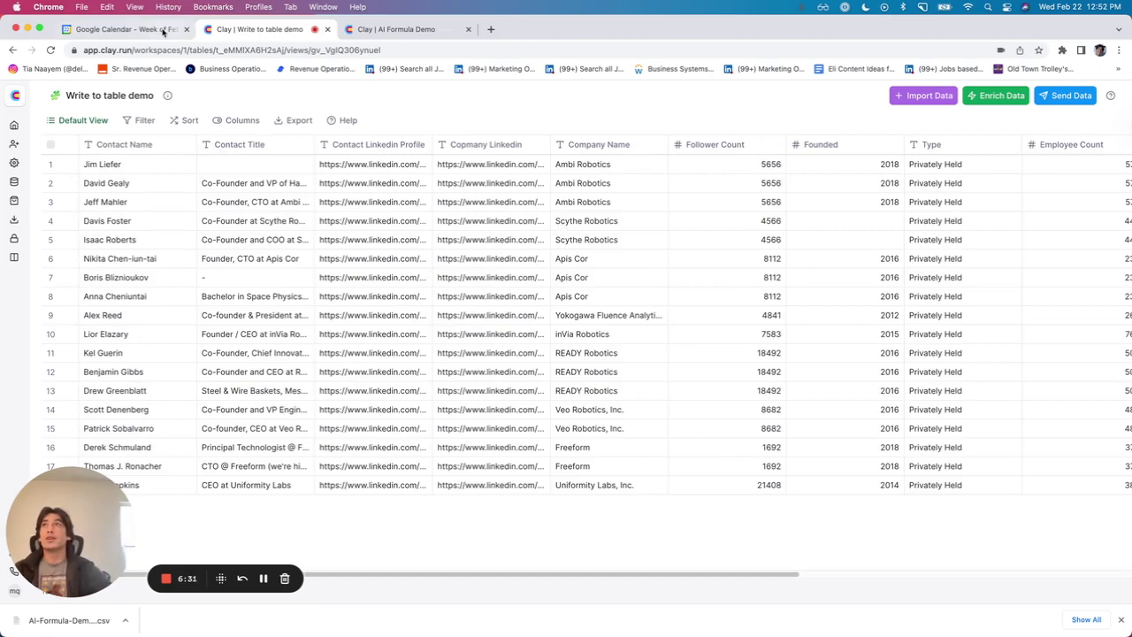
{"action": "left_click", "coordinate": [428, 33]}
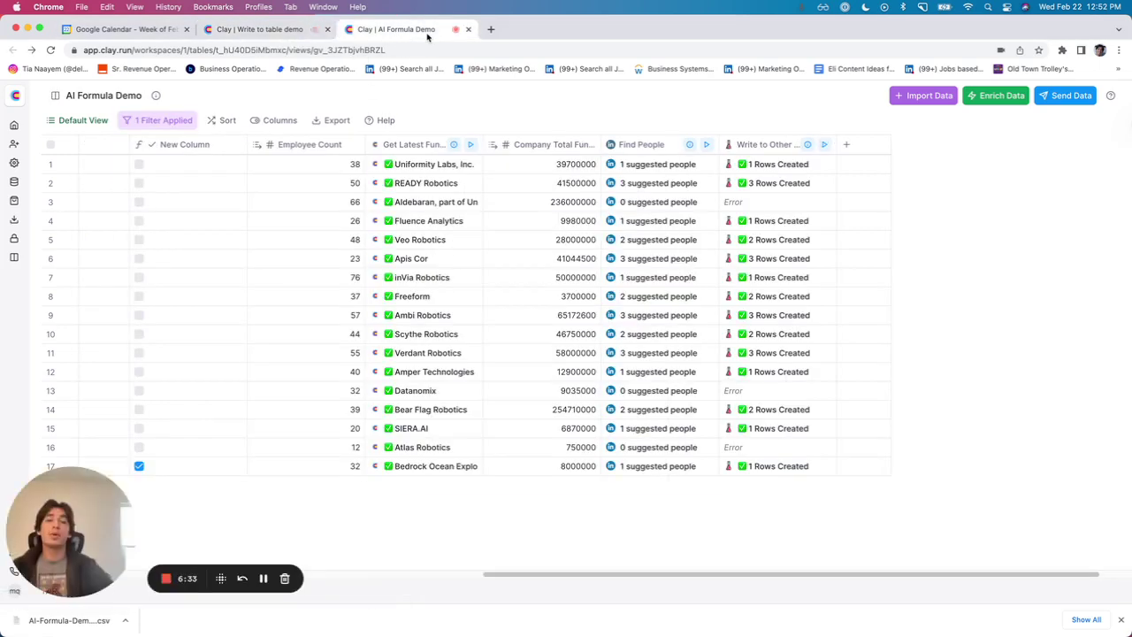